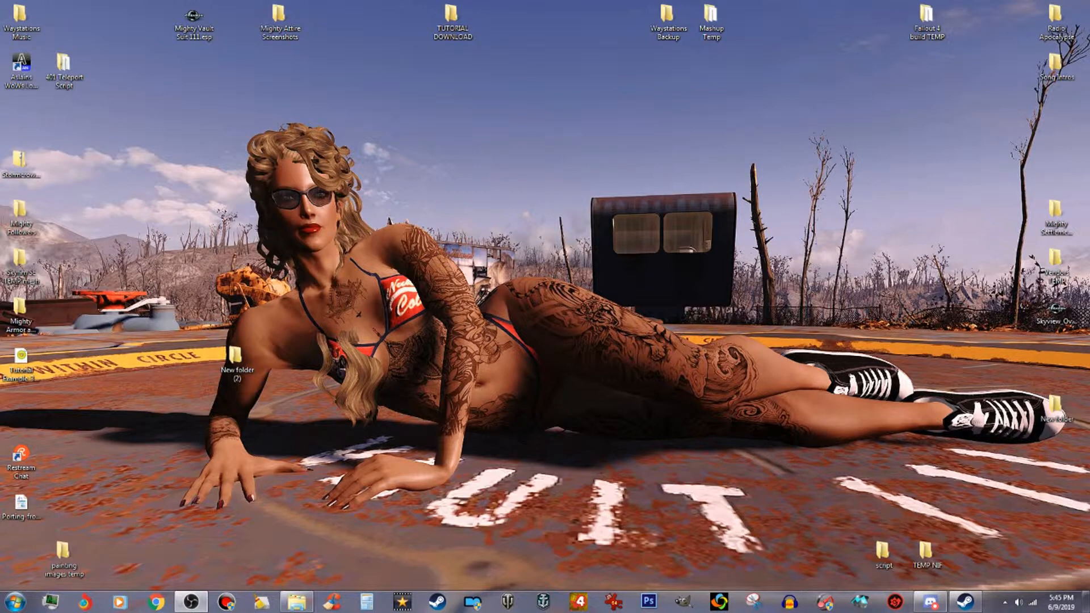
Step: Open the Fallout4 - Meshes.ba2 archive from the Fallout 4 Data folder
click(296, 602)
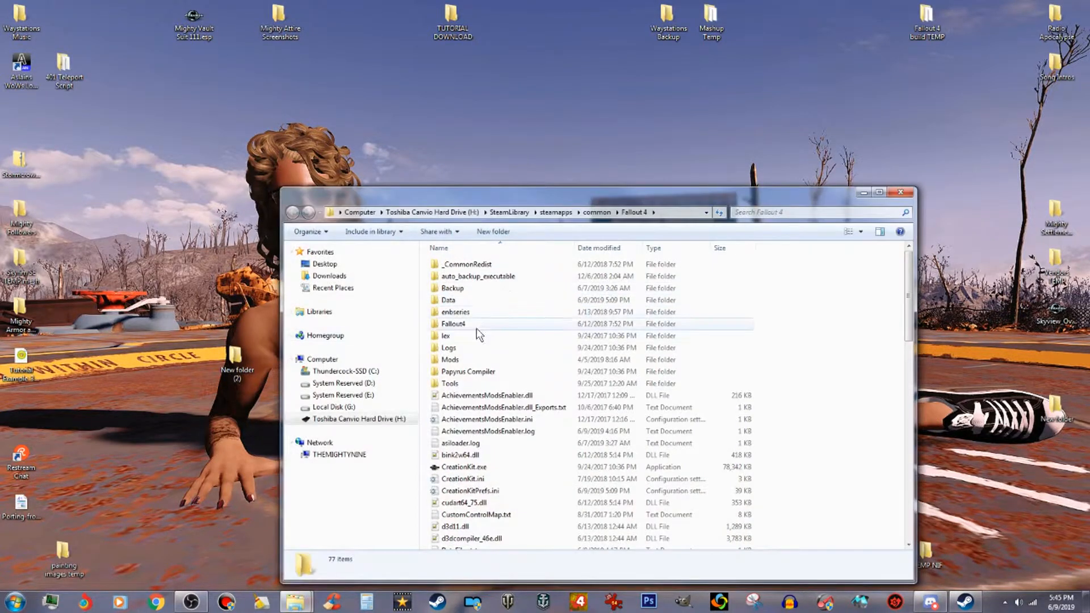
double_click(448, 300)
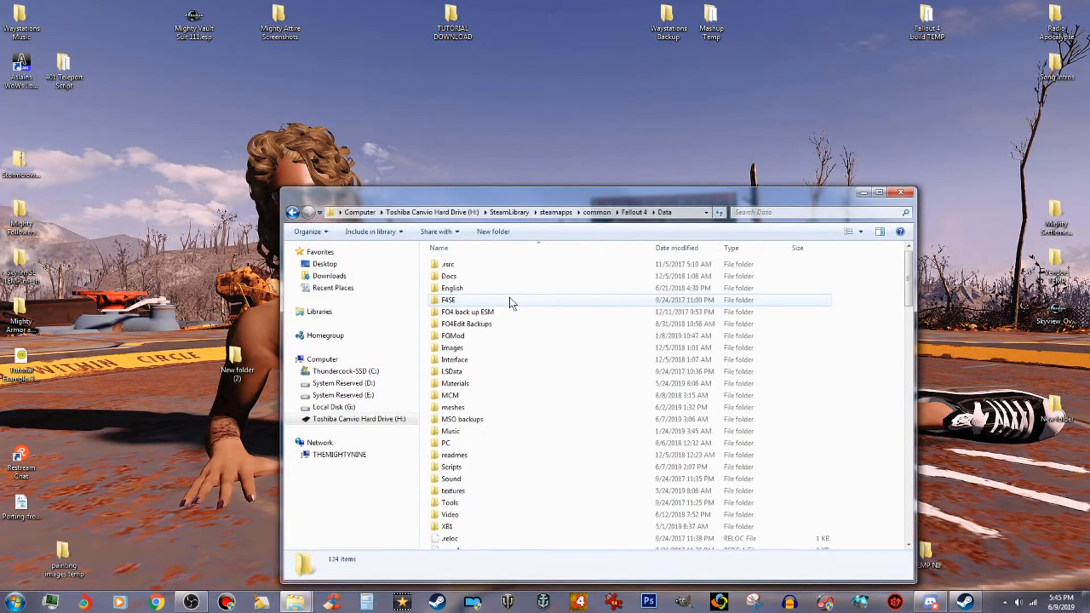
drag(909, 279, 932, 472)
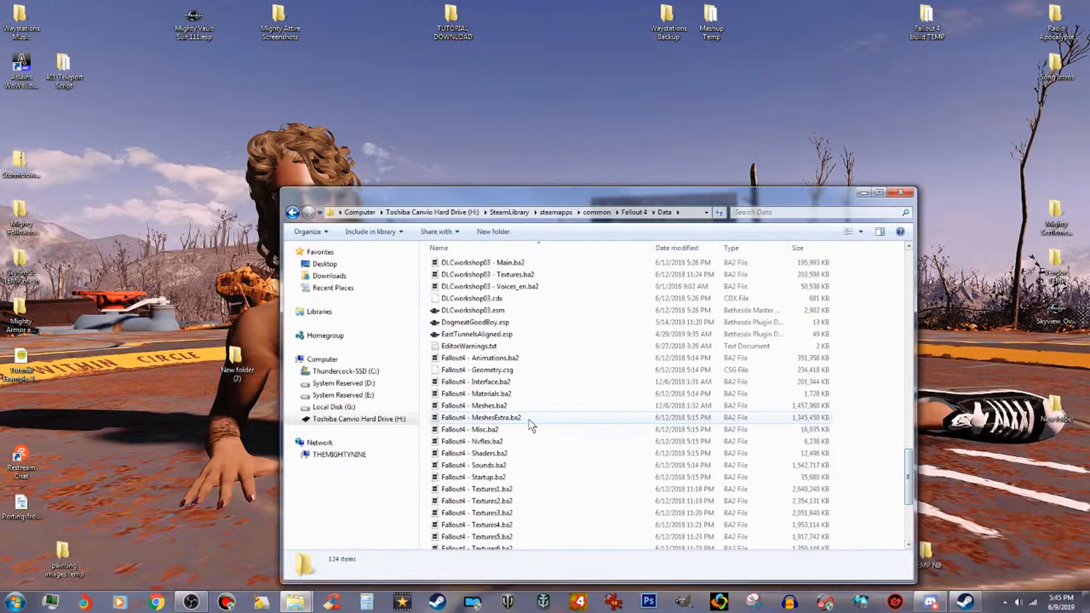
click(502, 406)
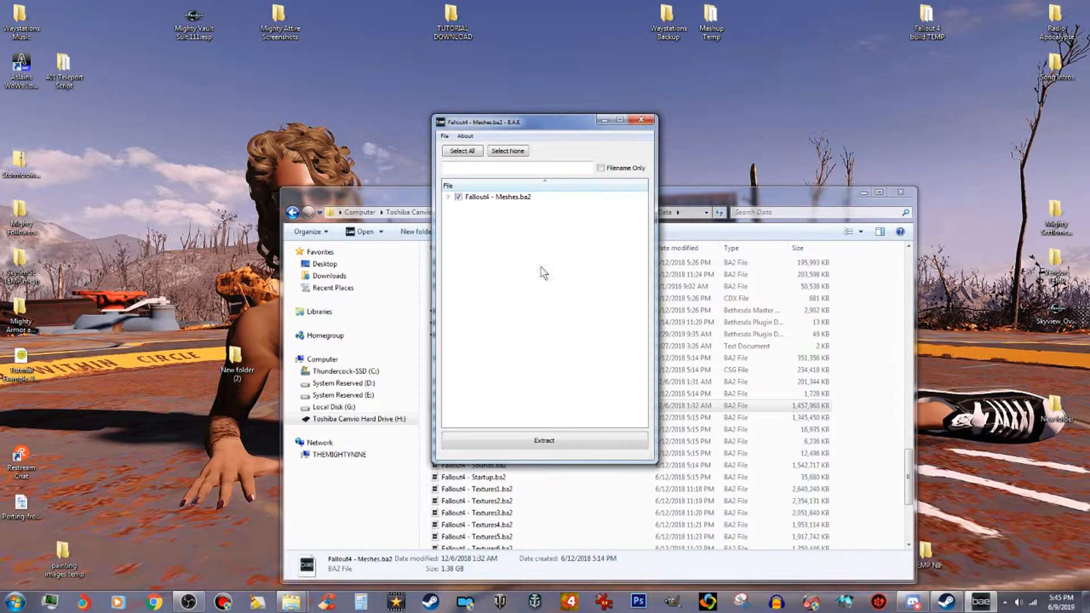
Step: Expand the archive to view the contents of its Meshes folder, and close the archive and the file window
click(448, 197)
click(460, 216)
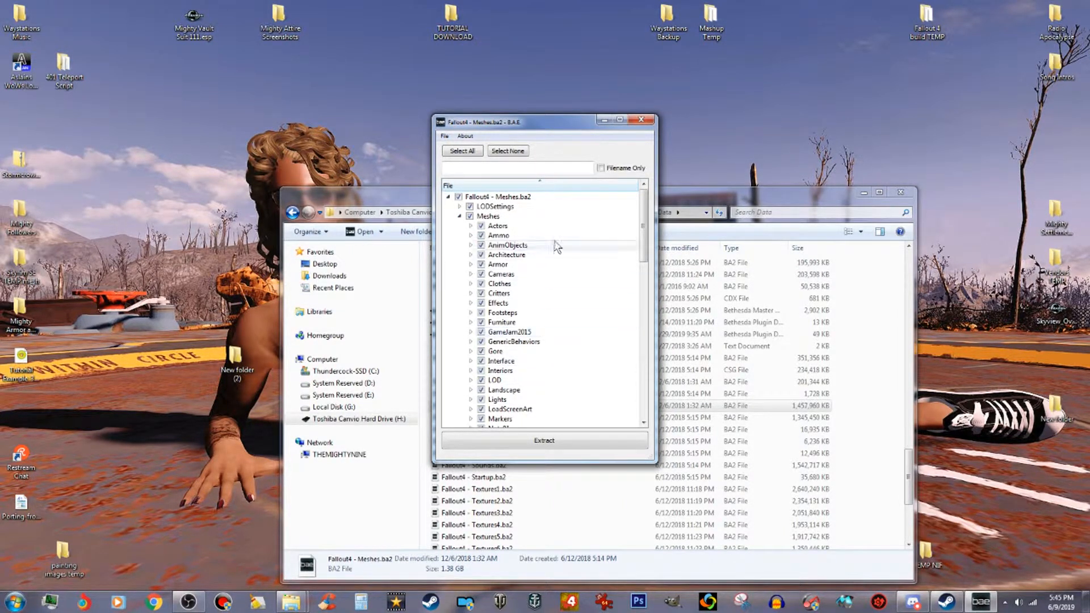
click(641, 120)
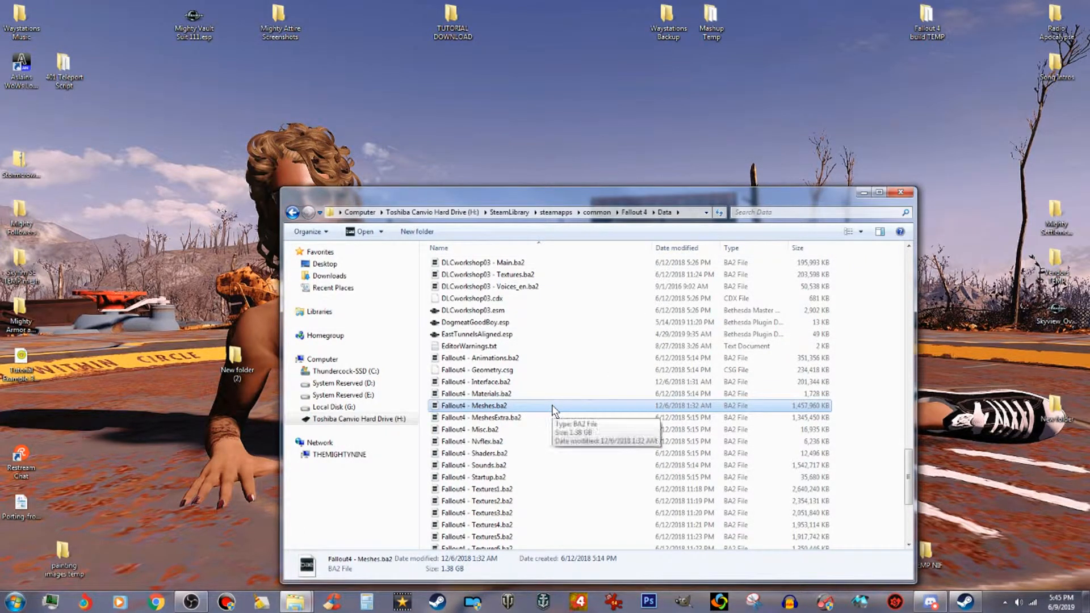
click(902, 194)
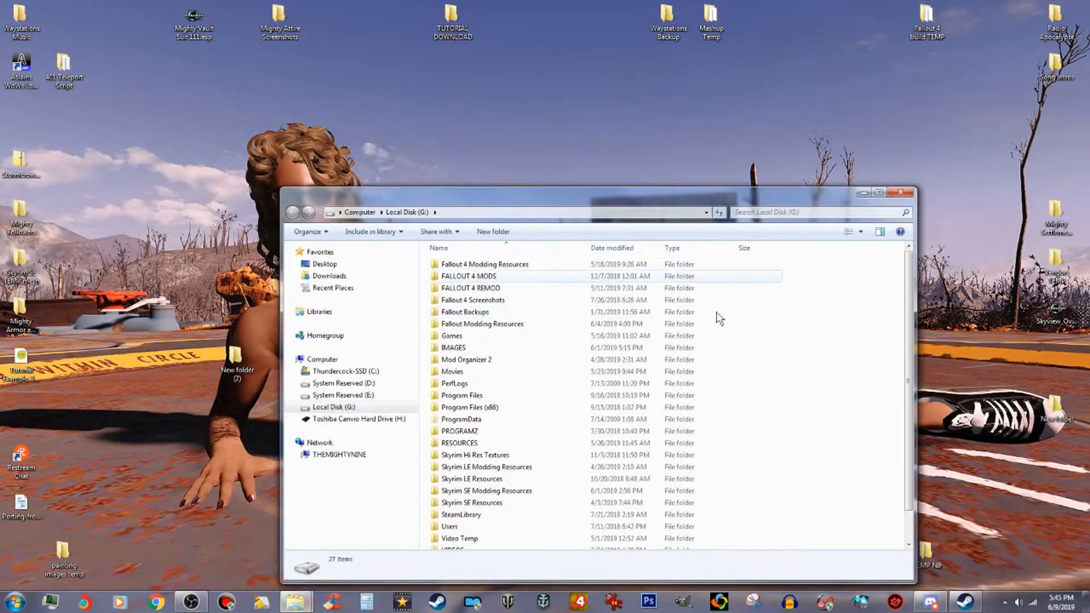
Step: Browse the Fallout 4 Modding Resources folder on drive G through Meshes and SetDressing into ClutterGeneric
double_click(532, 267)
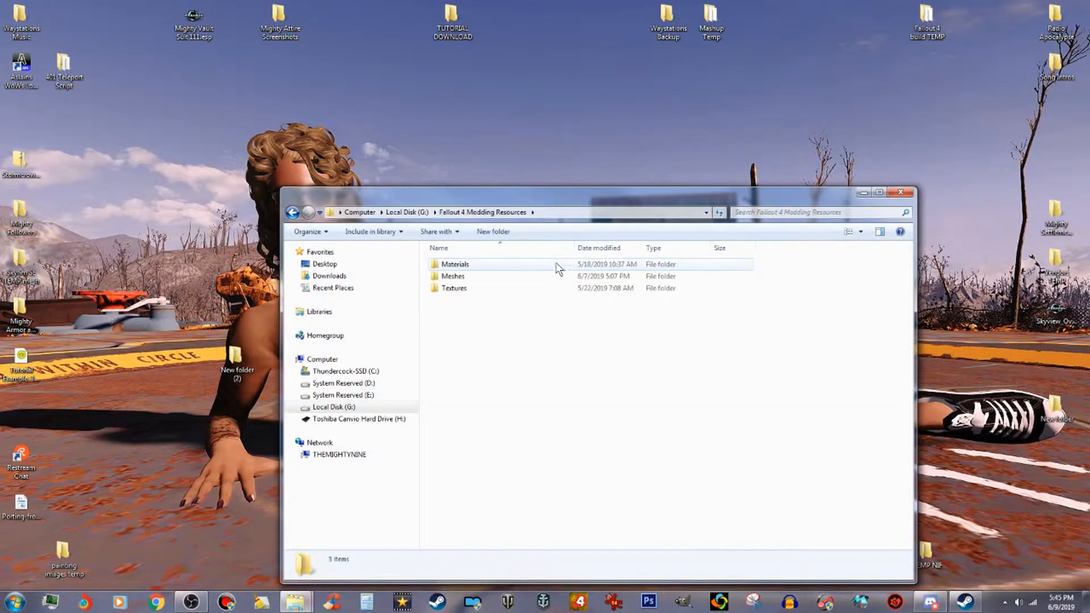
double_click(524, 277)
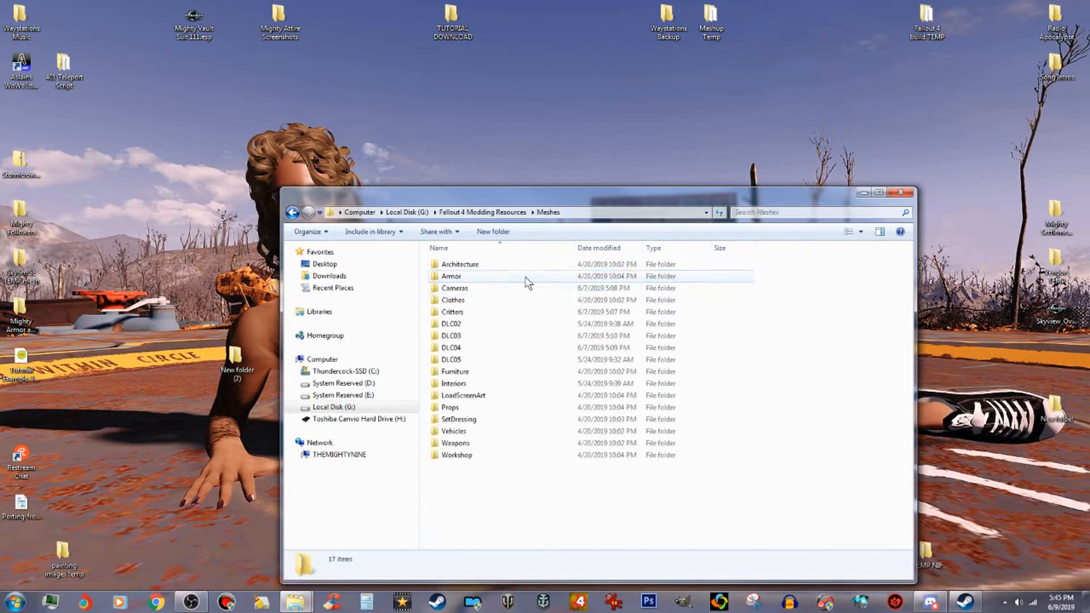
double_click(475, 423)
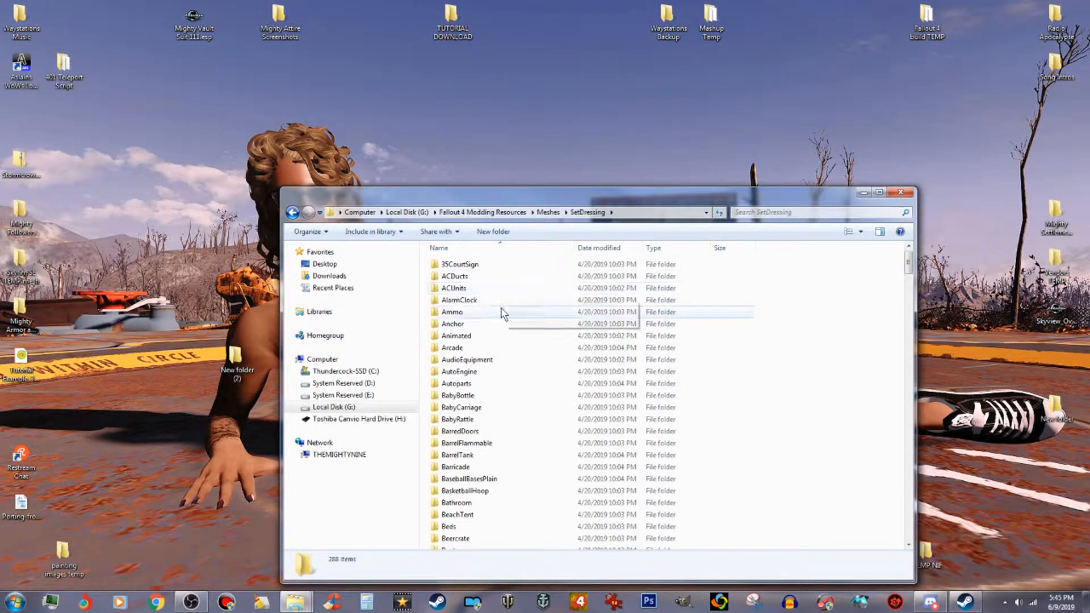
click(490, 349)
scroll(524, 347, down, 4)
scroll(522, 369, down, 5)
scroll(514, 400, down, 3)
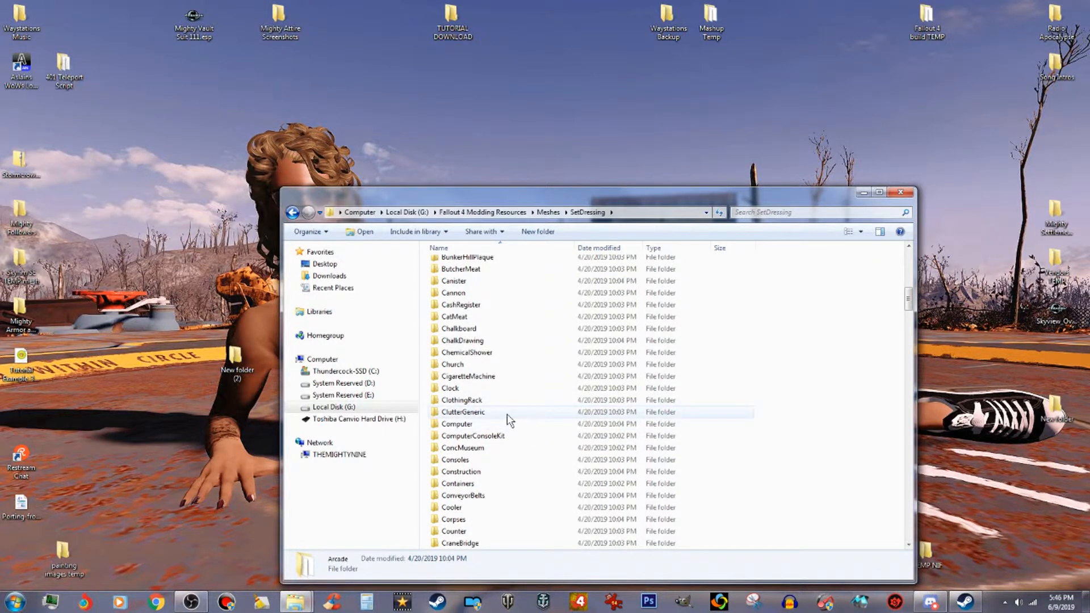
double_click(506, 414)
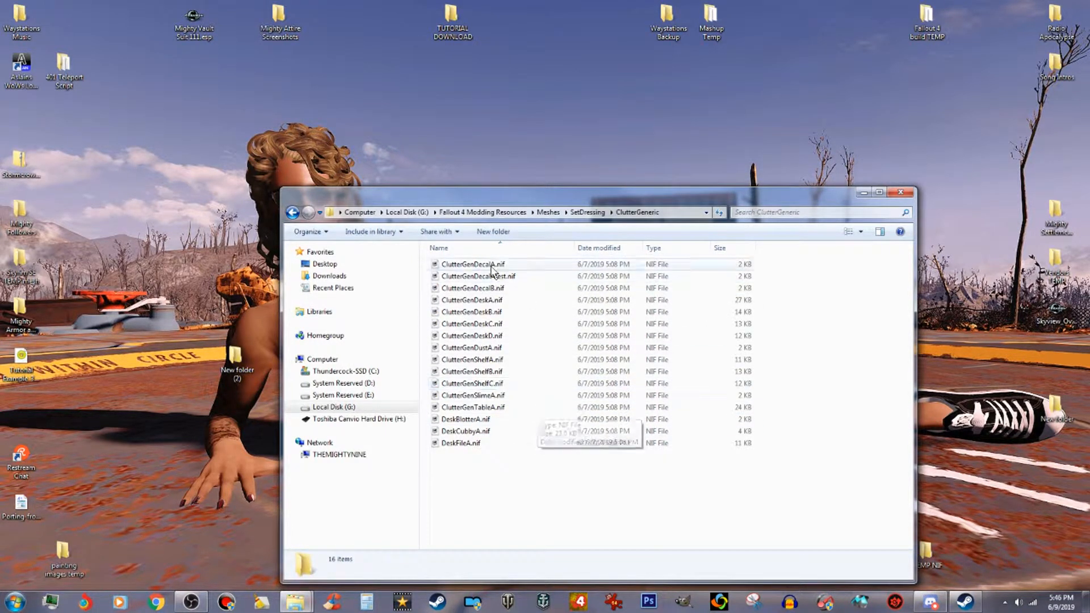
Step: Return to SetDressing and open CigaretteMachine.nif from the CigaretteMachine folder in NifSkope
click(590, 211)
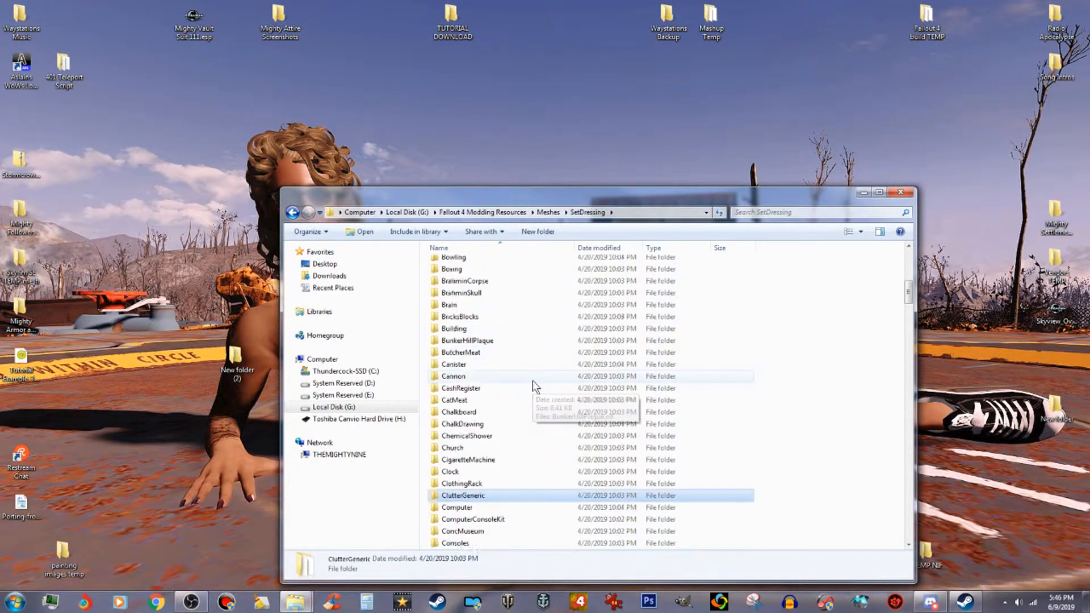
scroll(533, 380, down, 1)
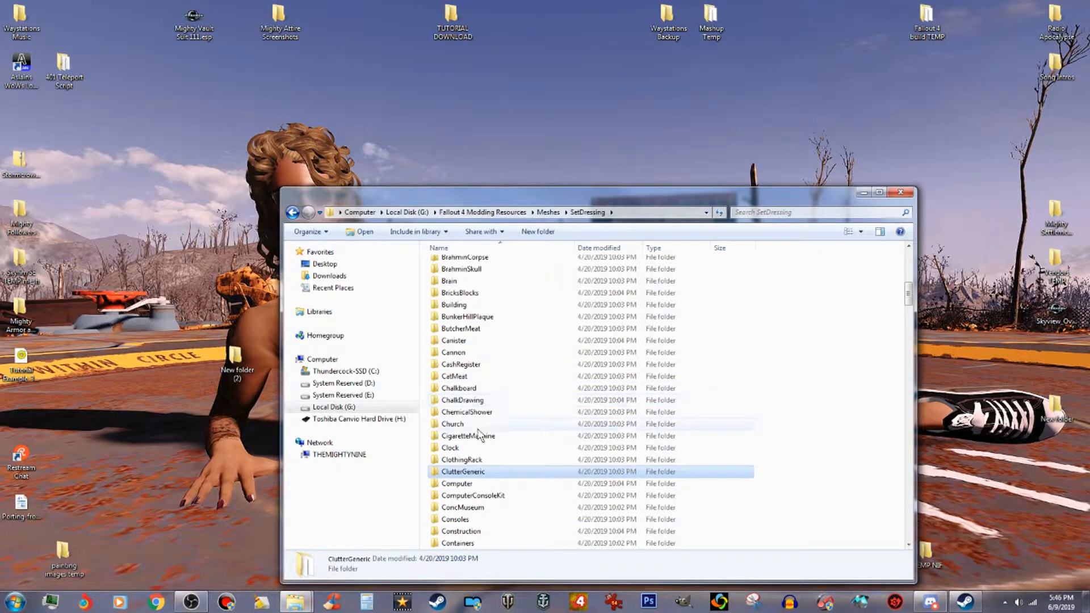
double_click(494, 436)
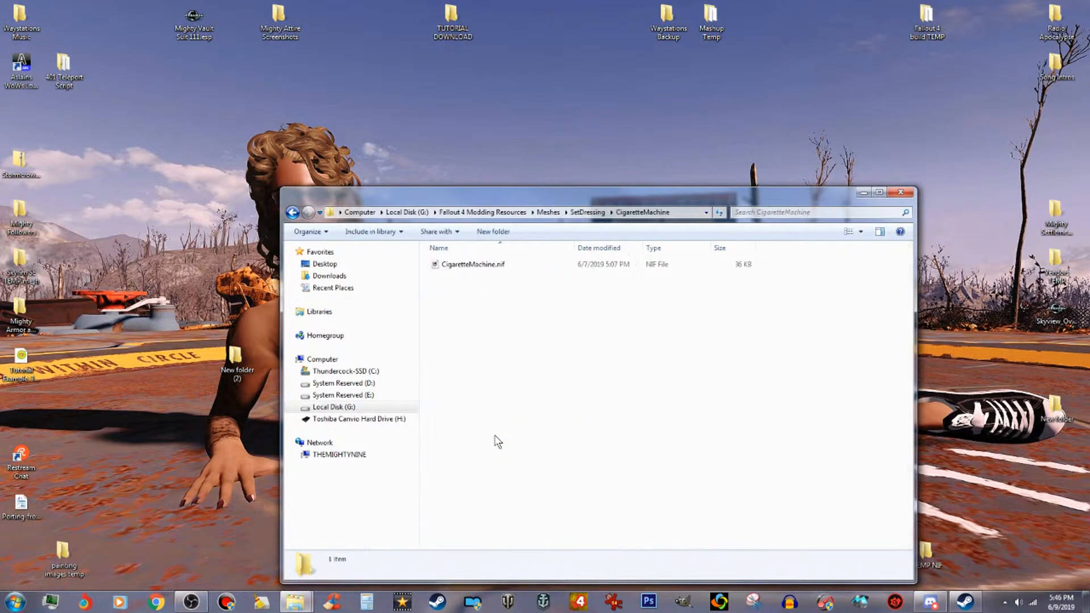
click(471, 266)
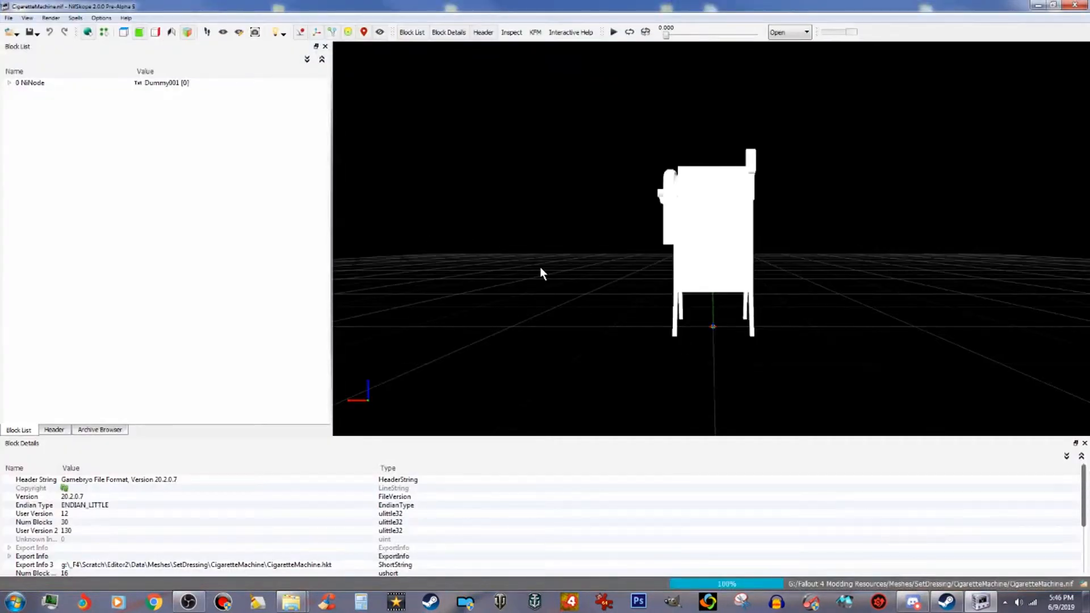
Step: Examine the cigarette machine mesh from another side, and close NifSkope and the file window
drag(603, 301, 756, 176)
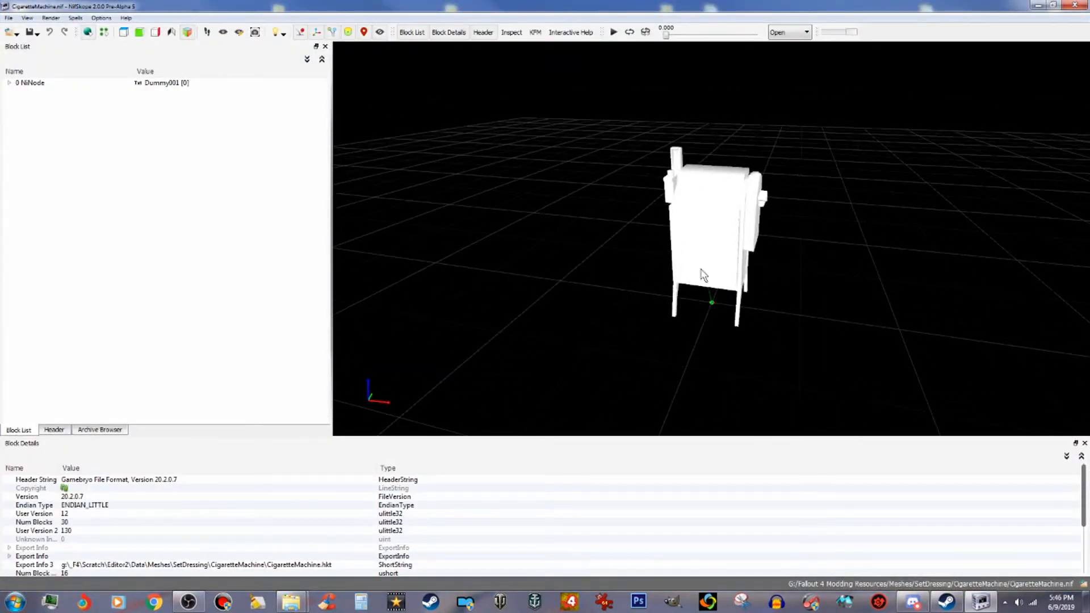
click(1075, 5)
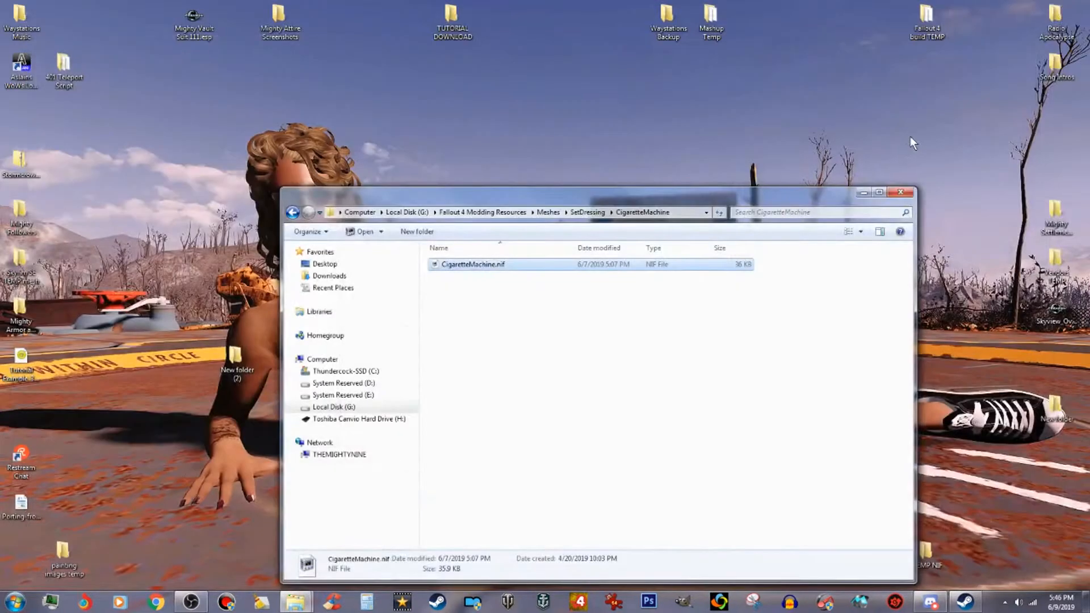
click(902, 192)
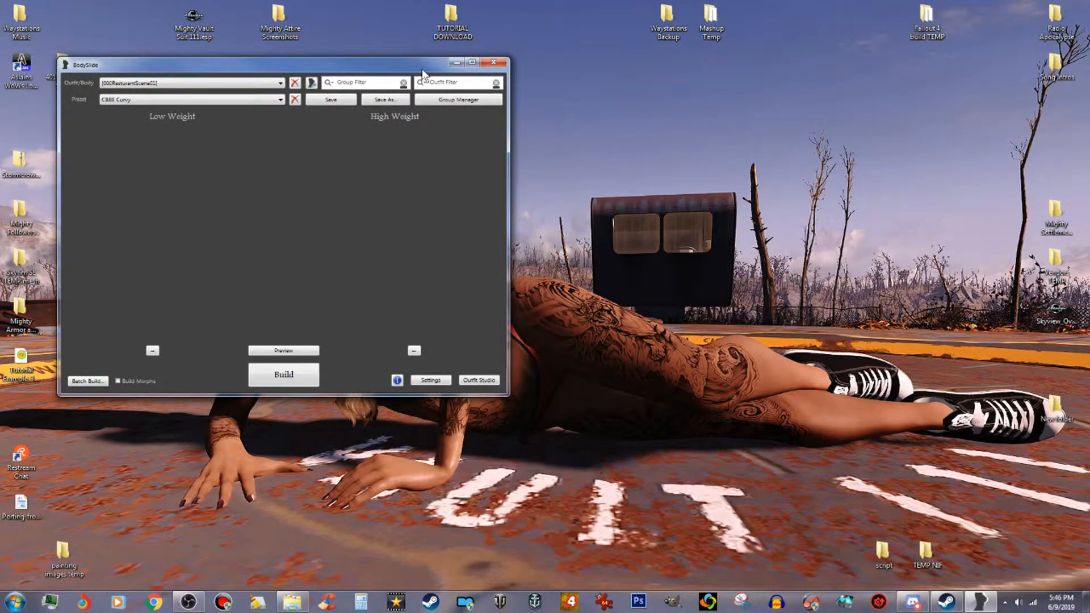
Step: Start Outfit Studio from BodySlide and load ResturantScene01.NIF from the Fallout 4 Data\meshes\TutorialExample folder
drag(422, 70, 411, 44)
click(469, 355)
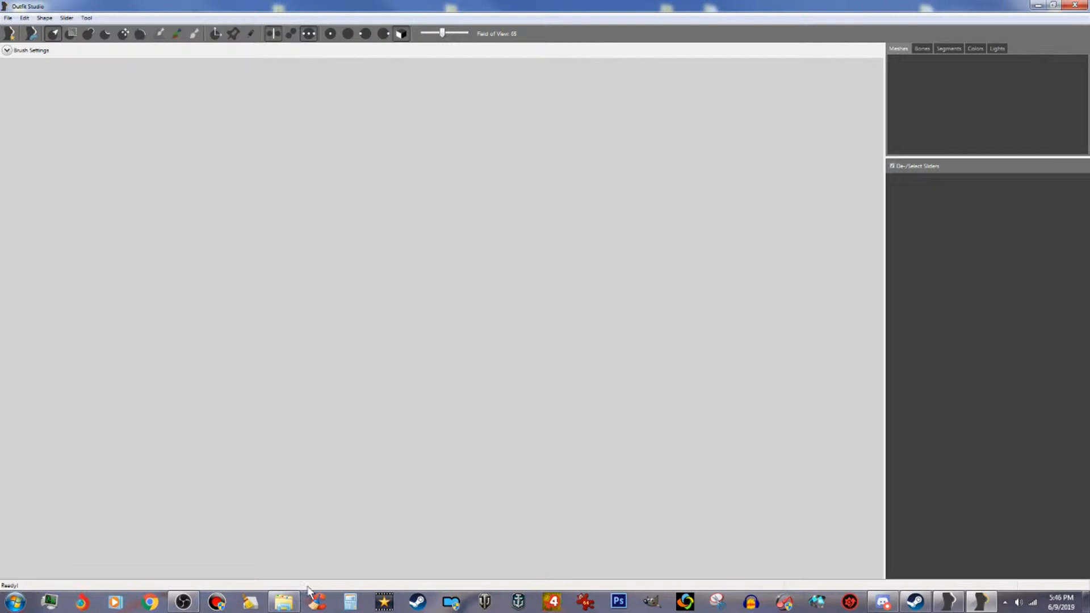
click(284, 604)
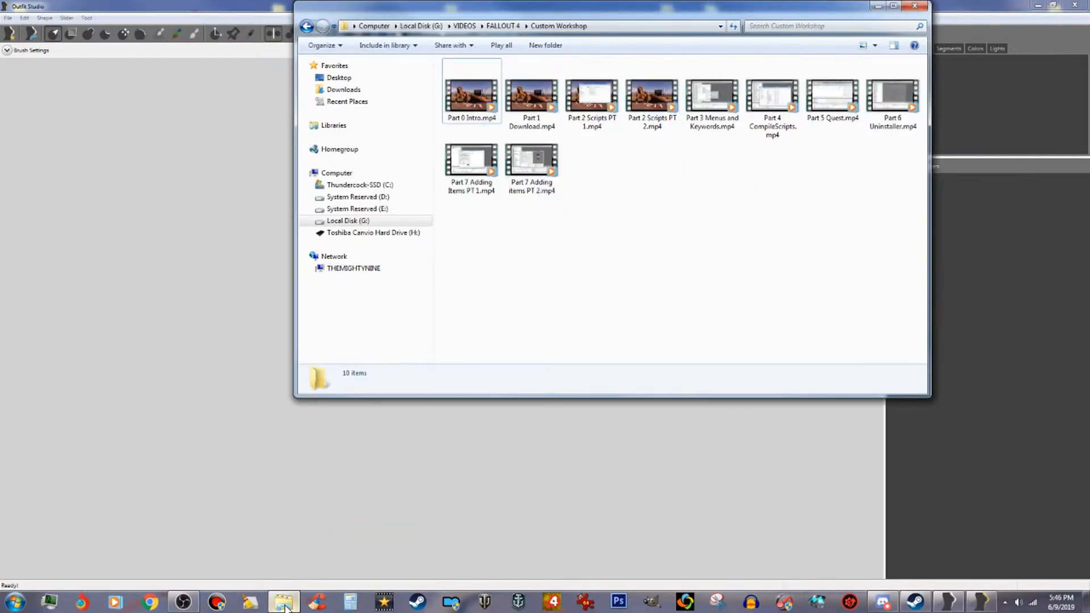
click(284, 603)
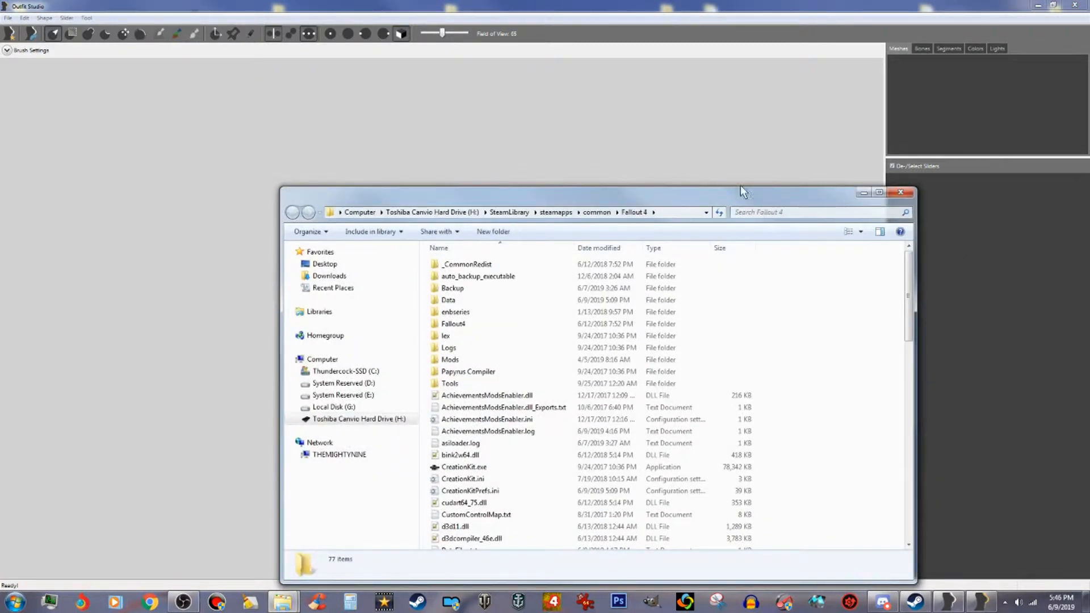
drag(751, 194, 774, 147)
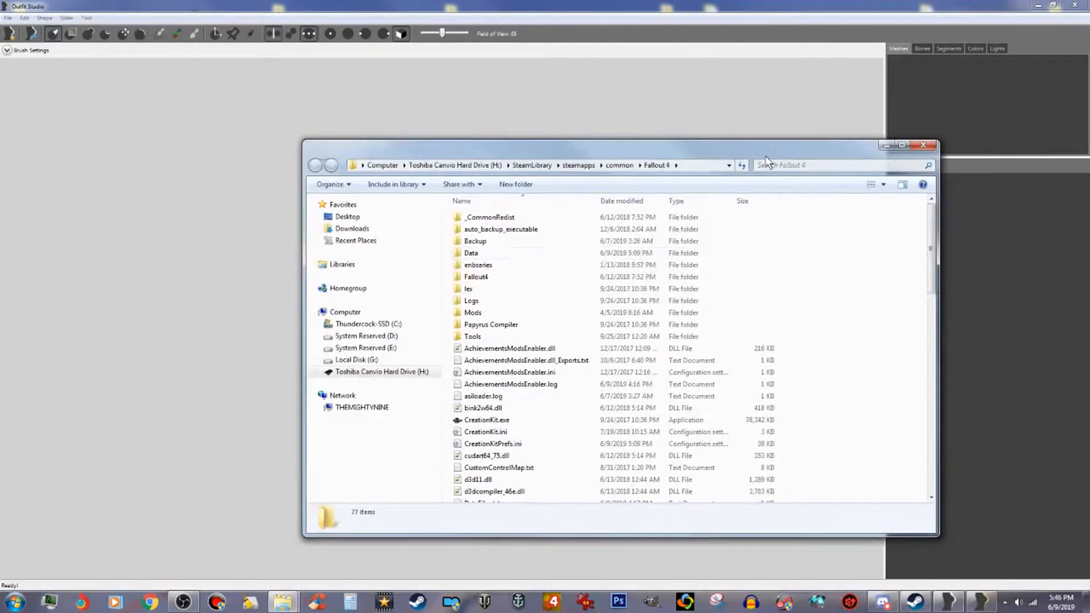
double_click(510, 254)
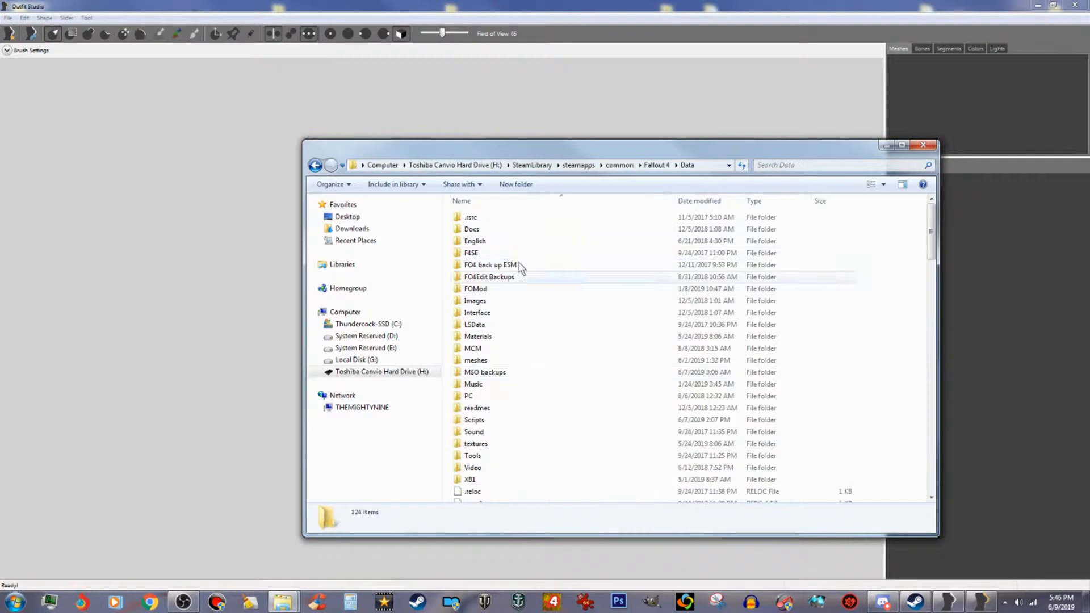
double_click(492, 360)
click(510, 445)
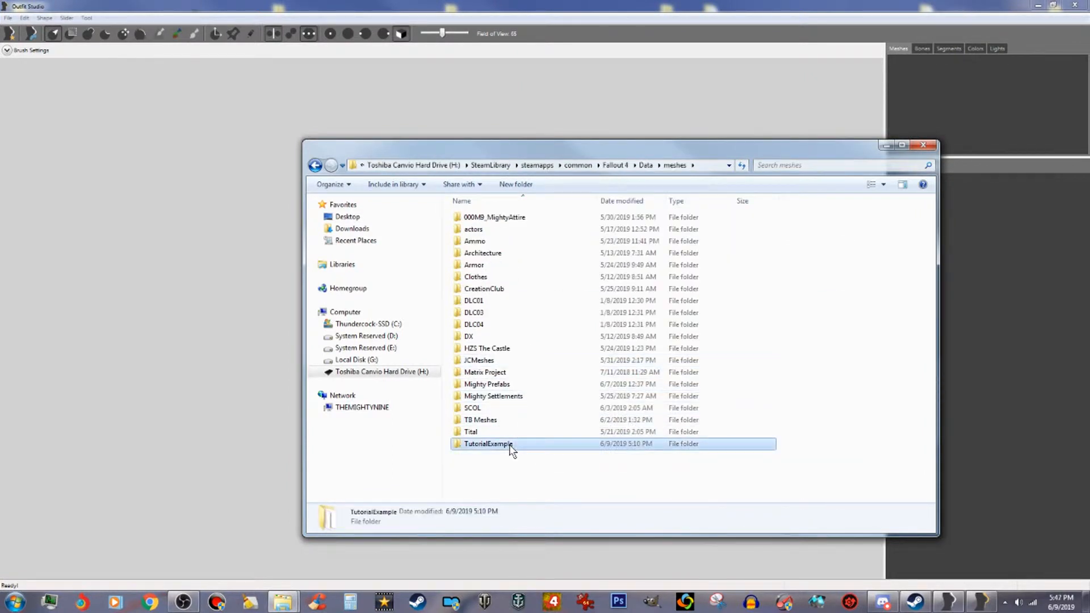
double_click(510, 446)
drag(513, 244, 231, 325)
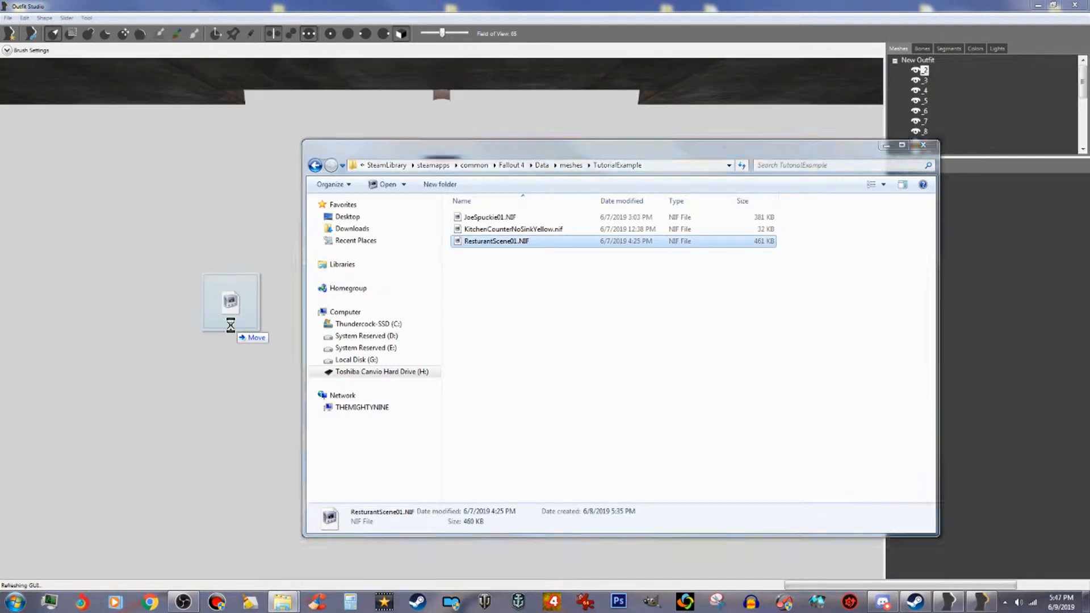
Step: Examine the whole restaurant scene from the front and slightly above, and close Outfit Studio
scroll(387, 283, down, 10)
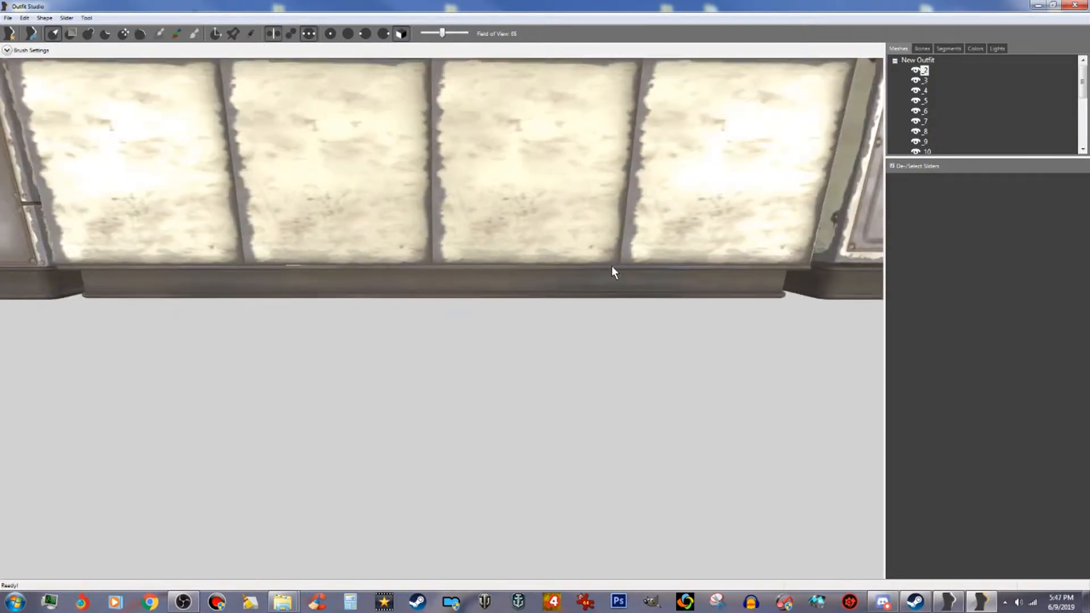
scroll(611, 267, down, 5)
right_drag(699, 310, 396, 404)
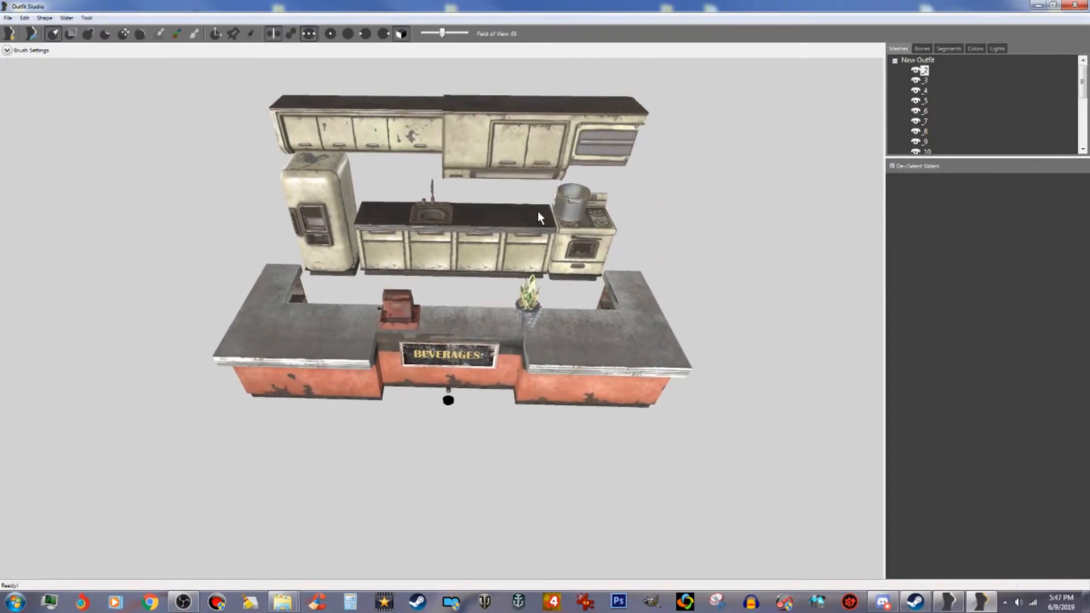
click(9, 18)
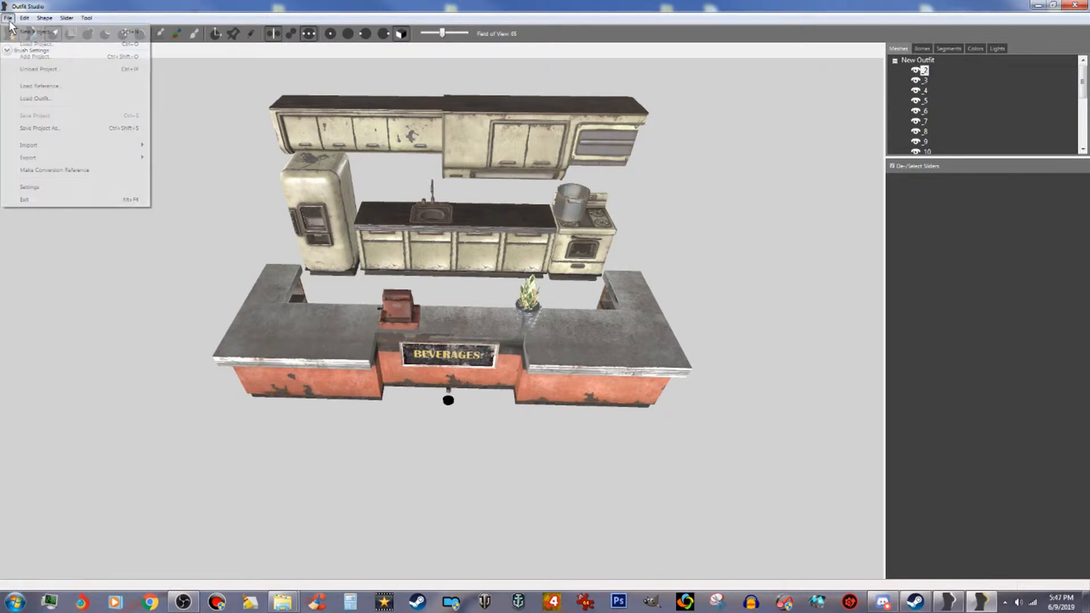
mouse_move(67, 18)
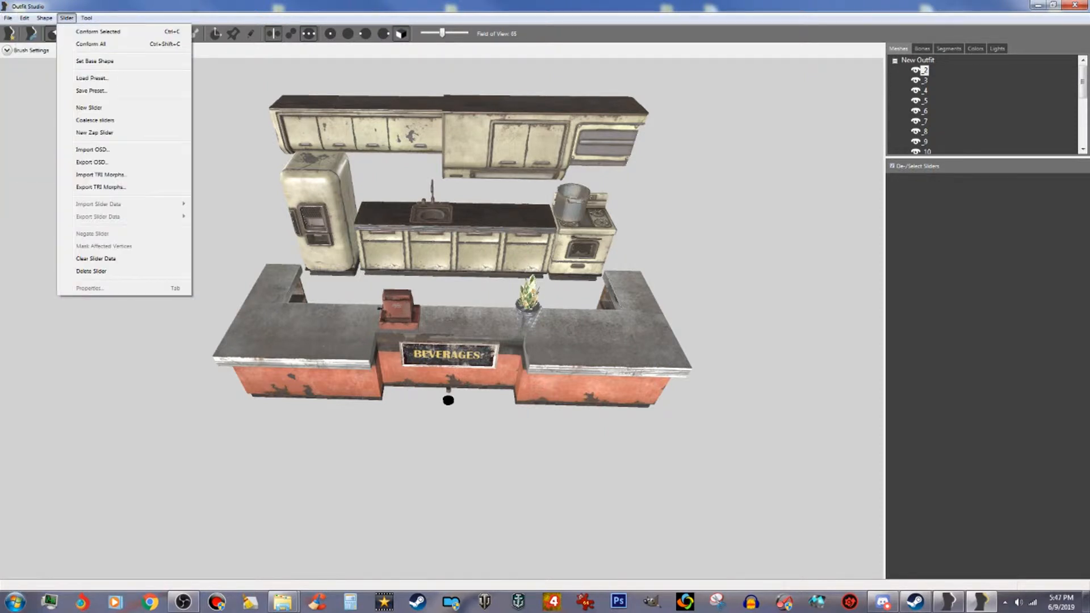
click(1077, 6)
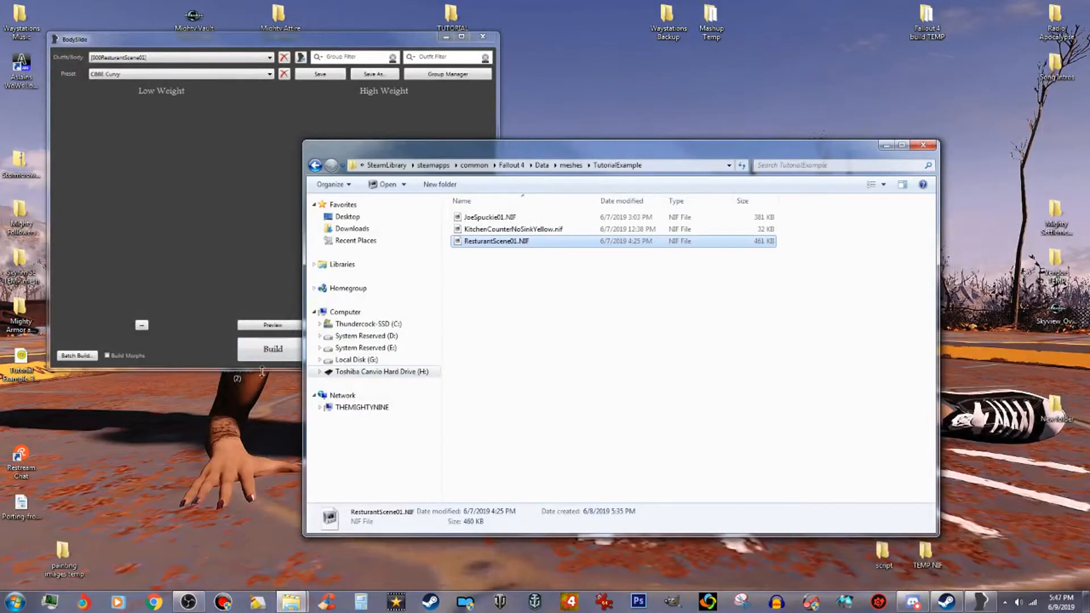
Step: Start Outfit Studio from BodySlide again and load ResturantScene01.NIF from the TutorialExample folder as an outfit
click(200, 360)
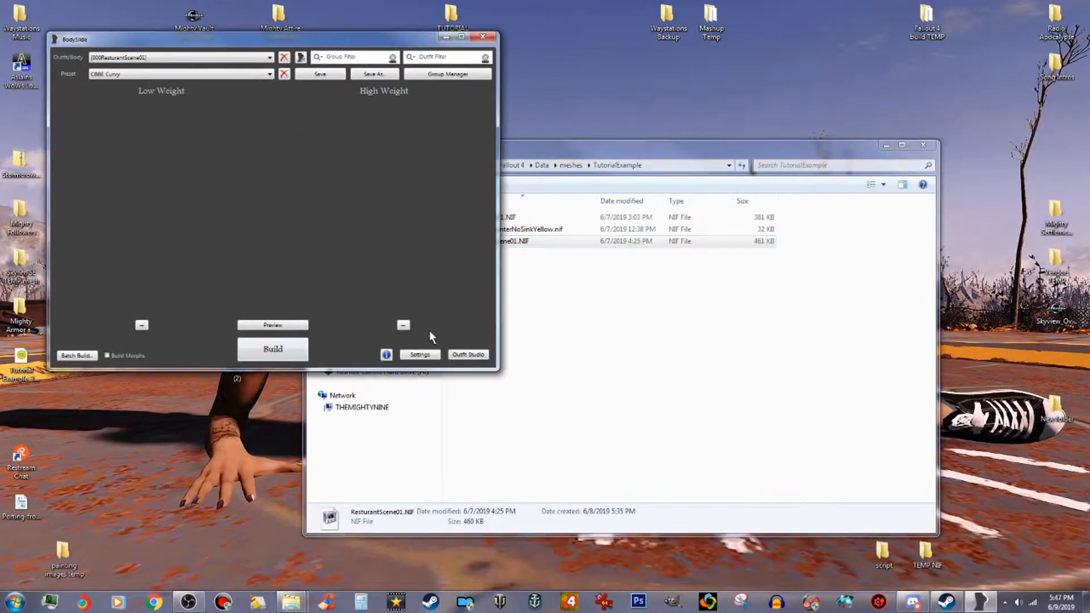
click(476, 355)
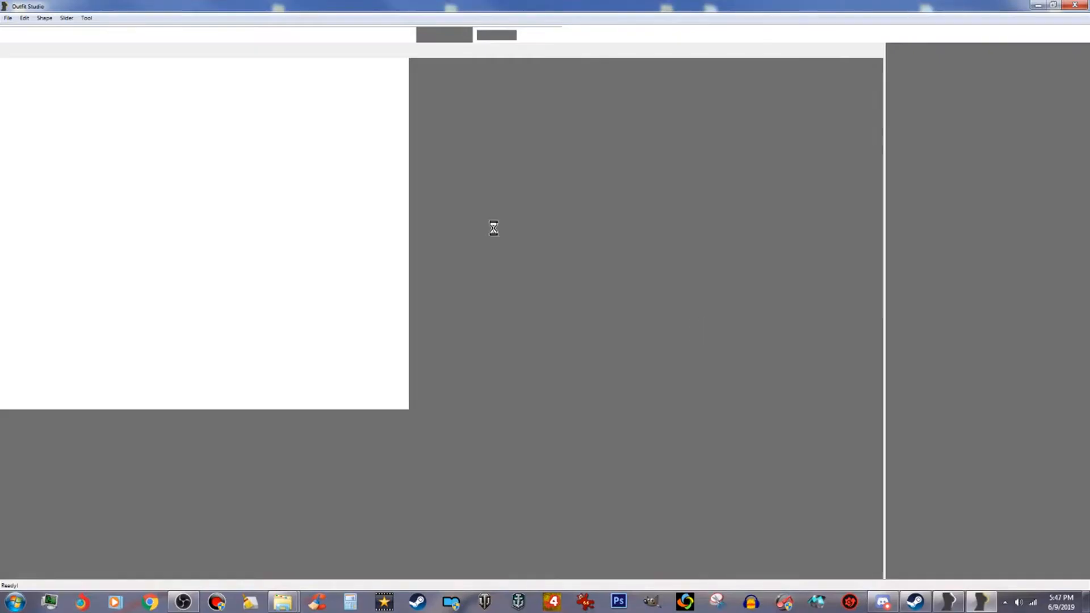
click(8, 19)
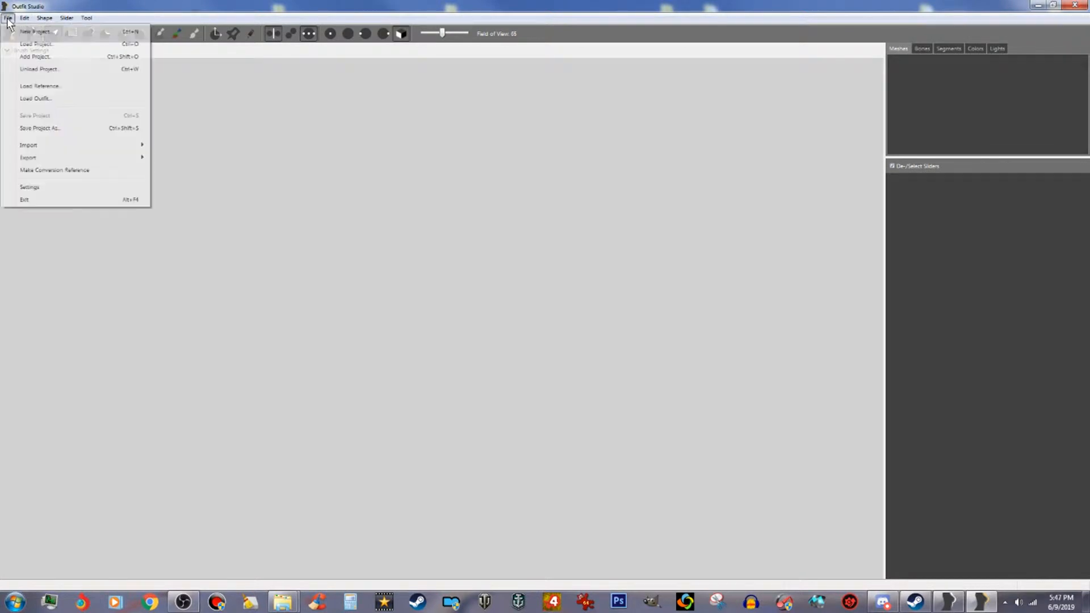
click(52, 99)
click(466, 272)
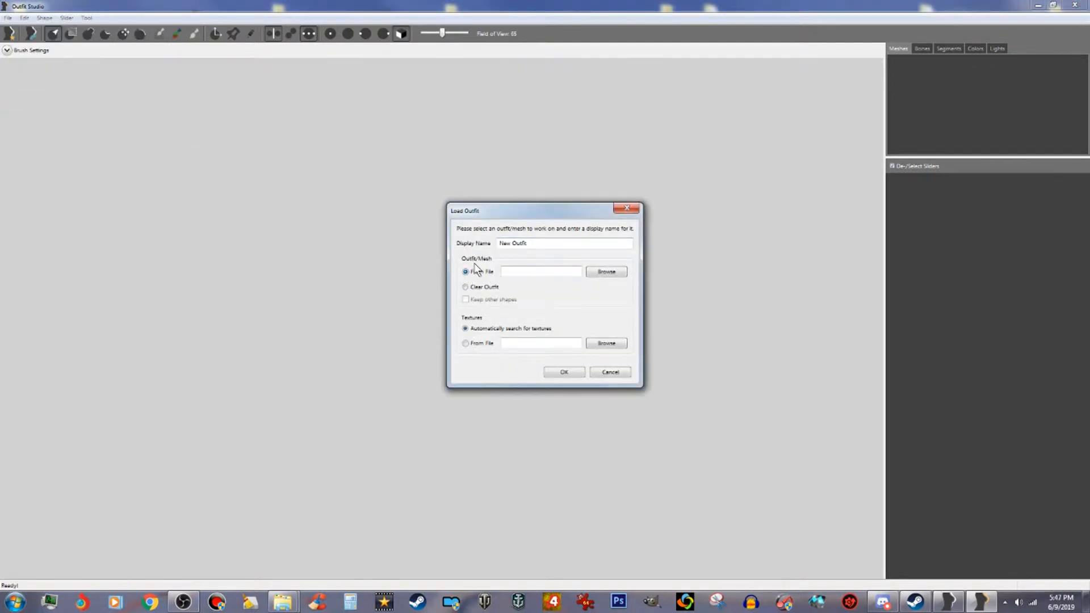
click(623, 272)
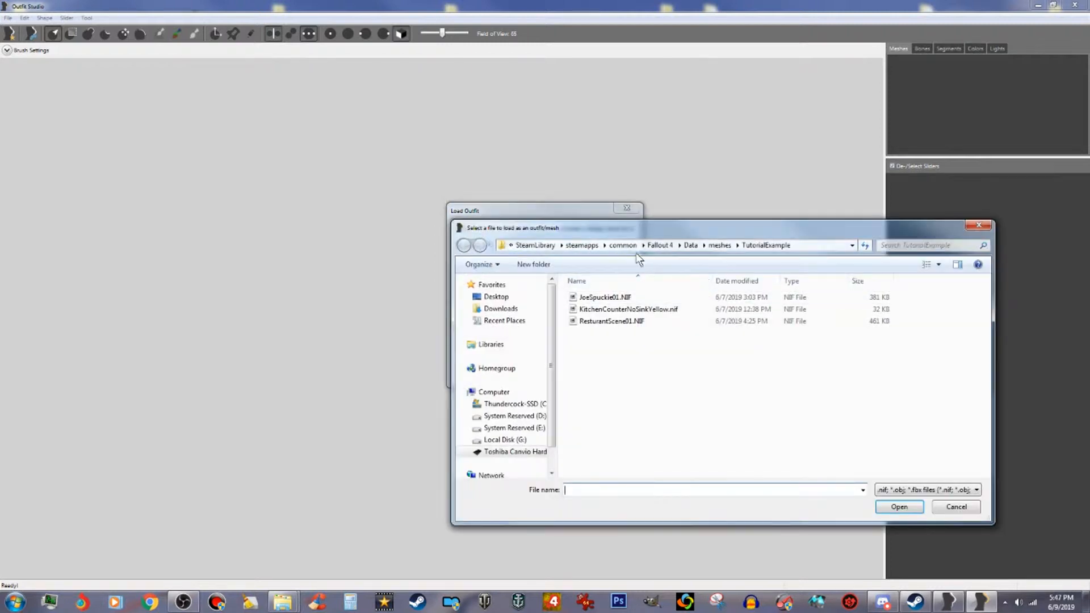
click(639, 322)
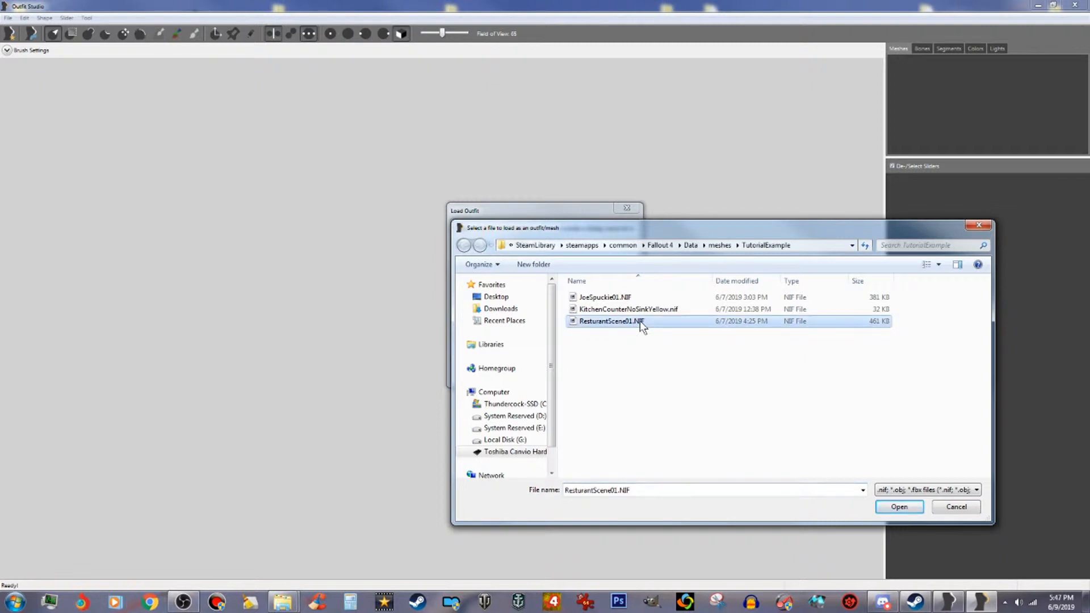
click(908, 509)
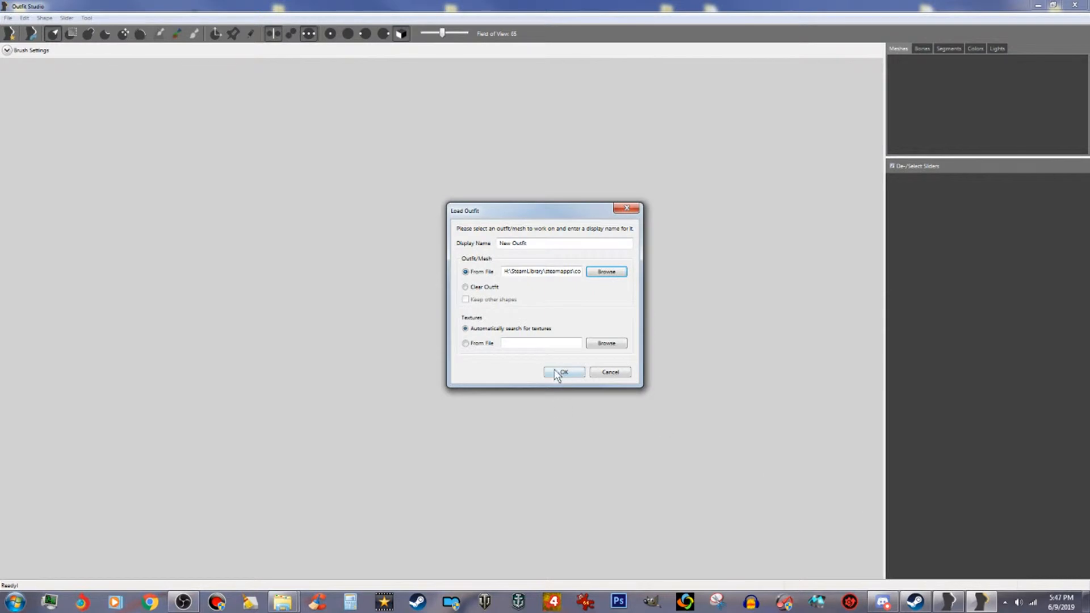
click(565, 372)
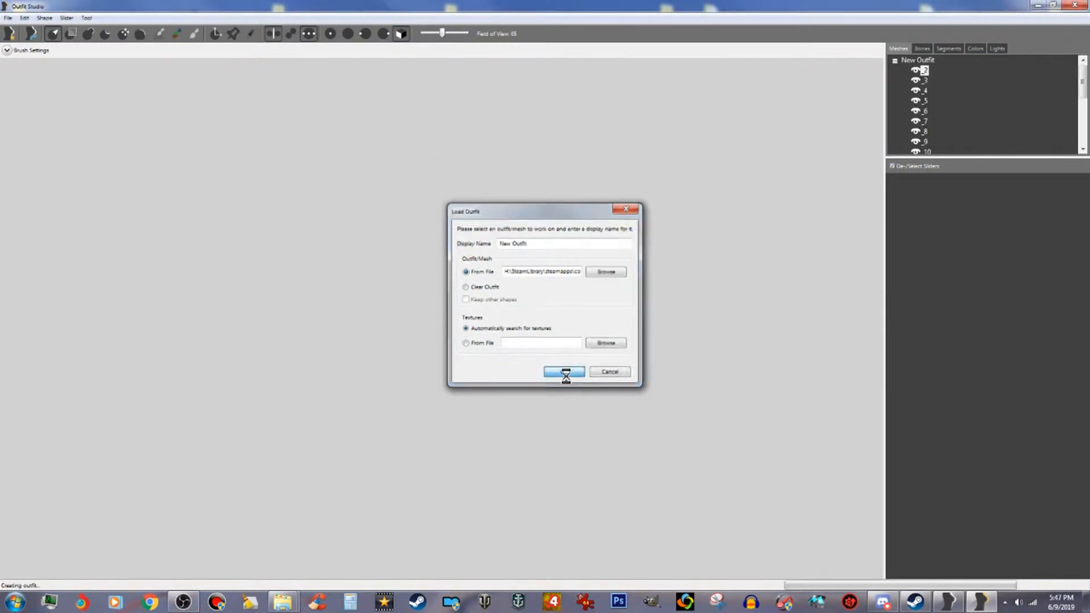
Step: Examine the loaded restaurant scene from the front and above, with the whole counter and kitchen in view
right_drag(603, 358, 486, 435)
scroll(483, 428, down, 1)
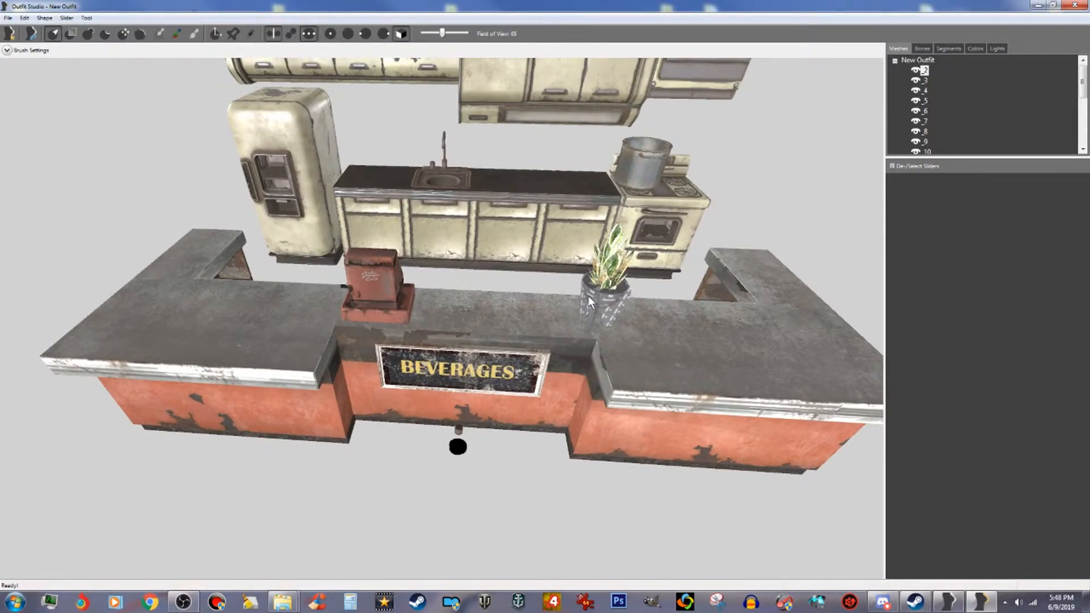
middle_drag(510, 343, 567, 357)
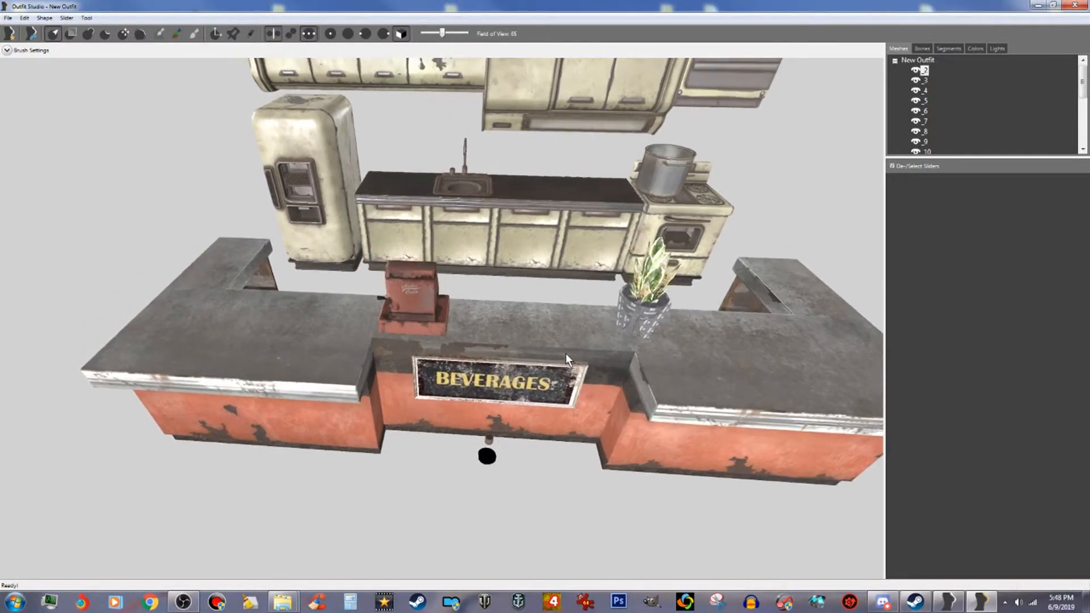
scroll(563, 260, down, 2)
right_drag(564, 251, 537, 276)
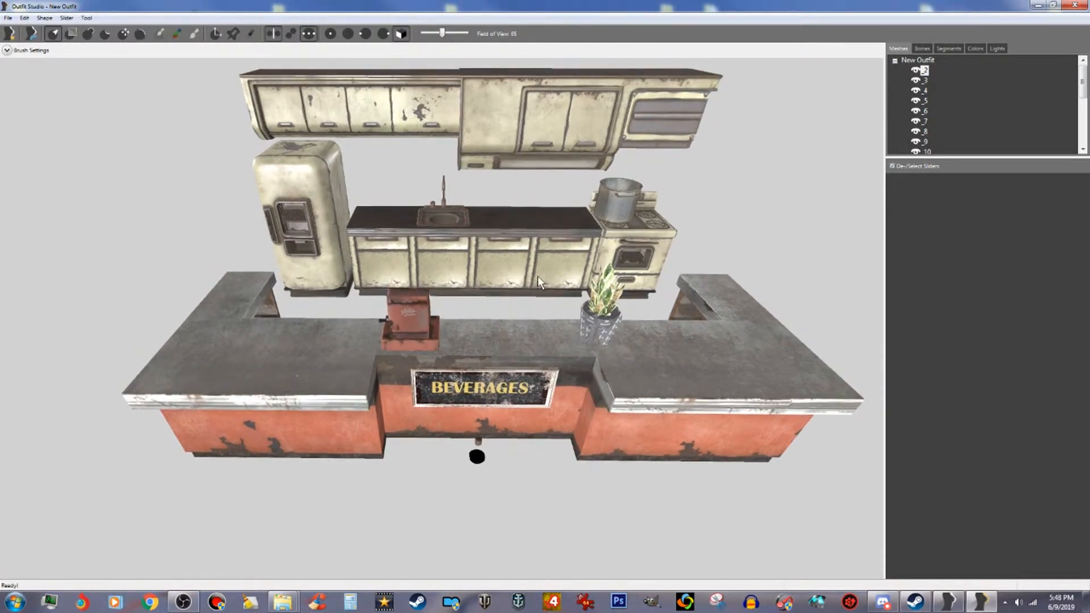
mouse_move(479, 410)
right_down()
mouse_move(693, 391)
mouse_move(479, 407)
right_up()
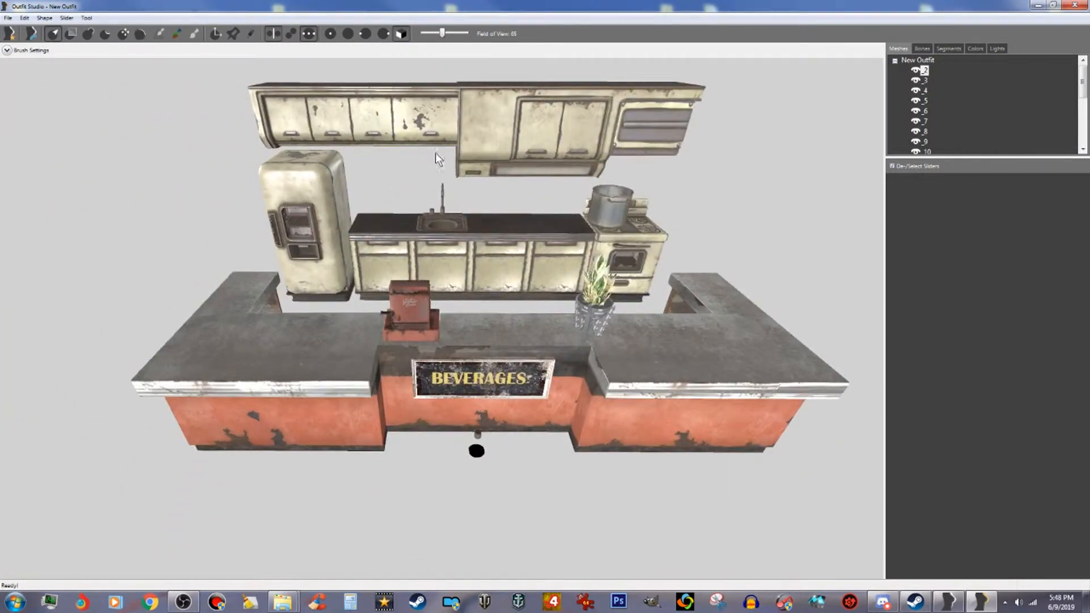
Step: Conform the selected shape and then all shapes to the sliders, and set the base shape
click(67, 18)
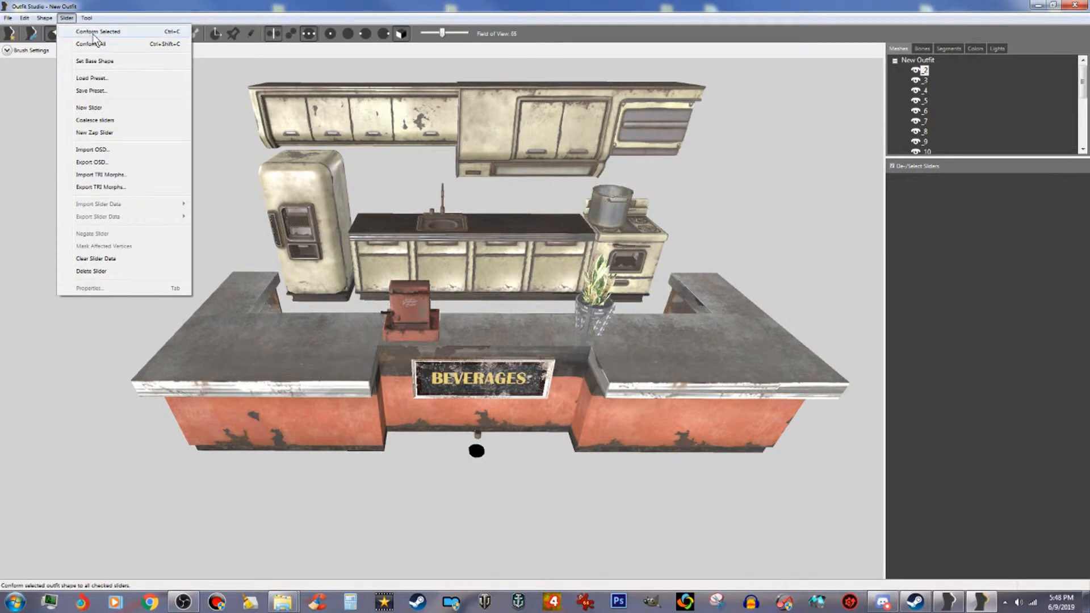
click(85, 32)
click(63, 18)
click(94, 45)
click(67, 18)
click(102, 62)
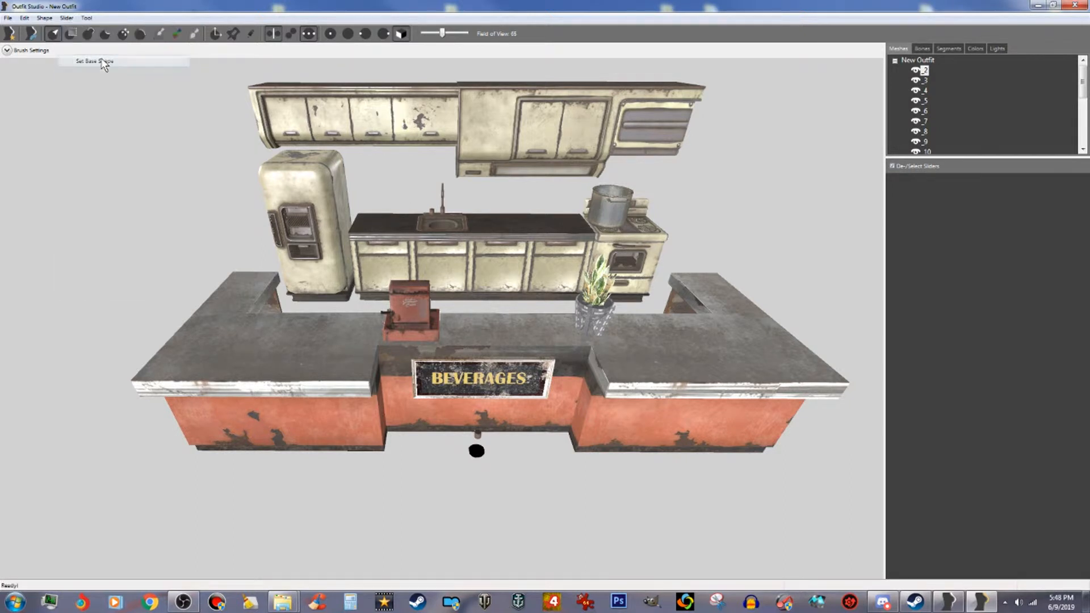
Step: Try to save the project under a new name, declining to save with unweighted vertices
click(8, 19)
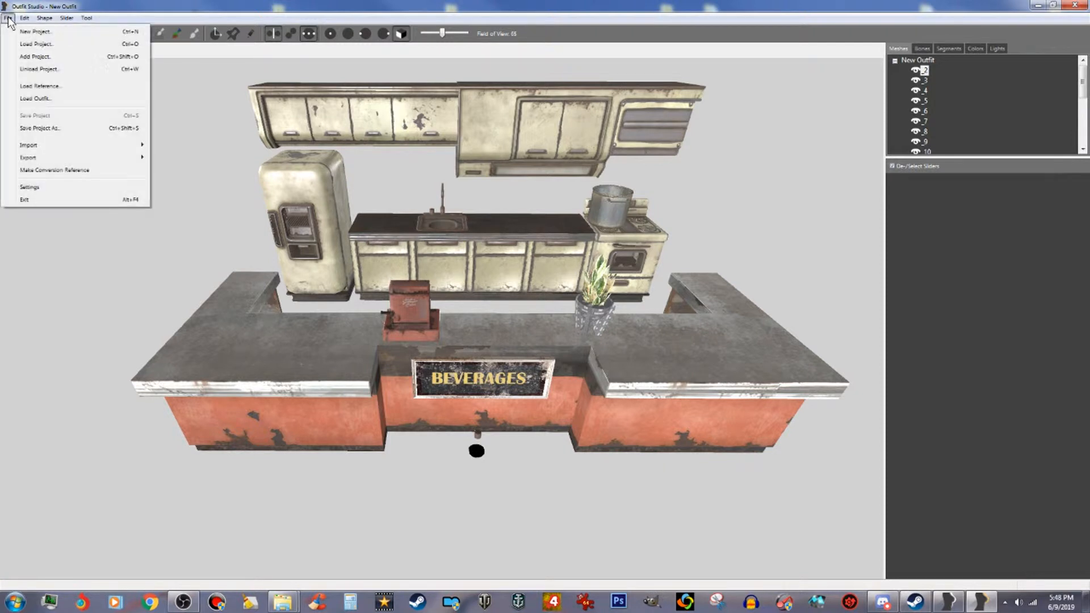
click(76, 130)
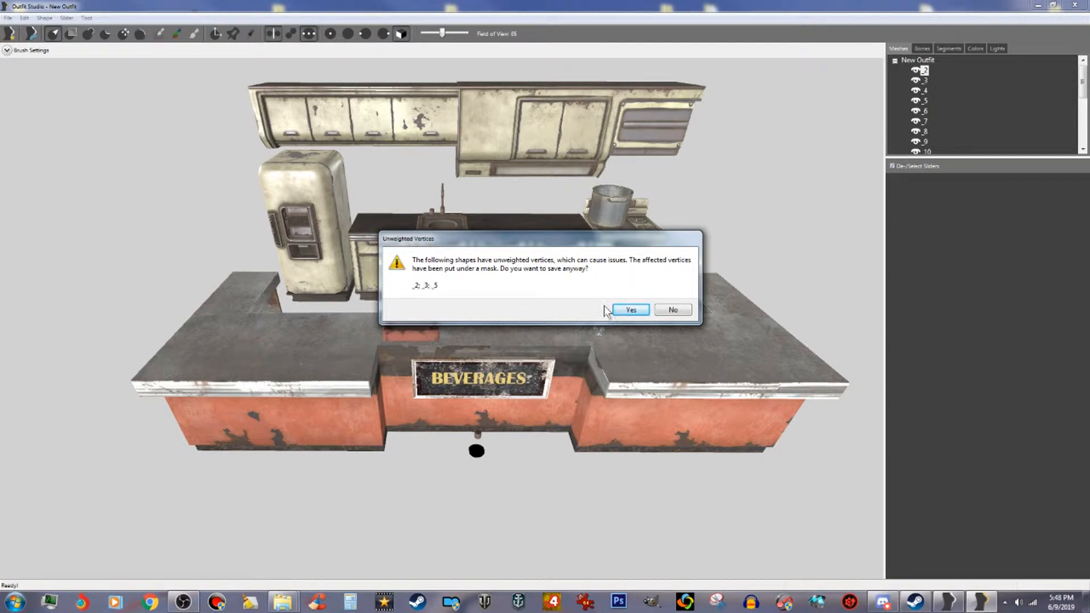
click(688, 313)
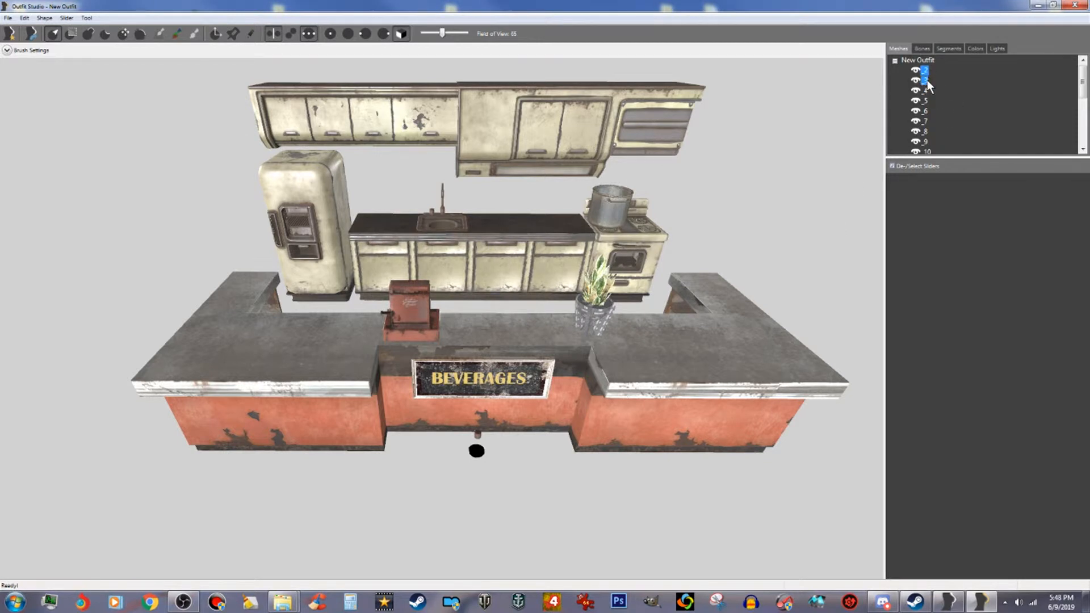
Step: Delete the shapes _2, _3 and _5 from the outfit
right_click(924, 105)
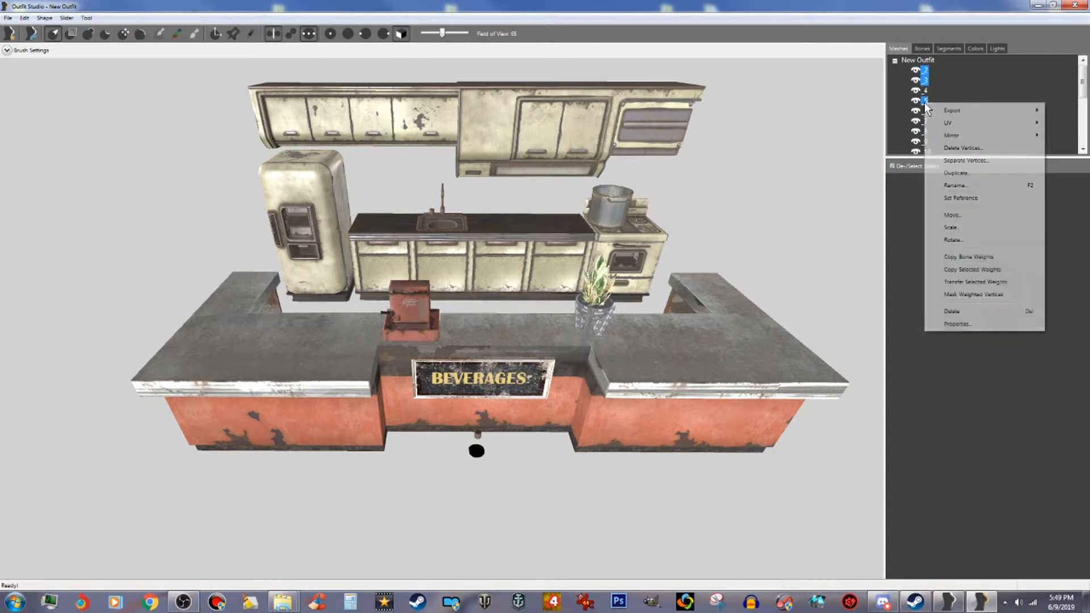
click(961, 312)
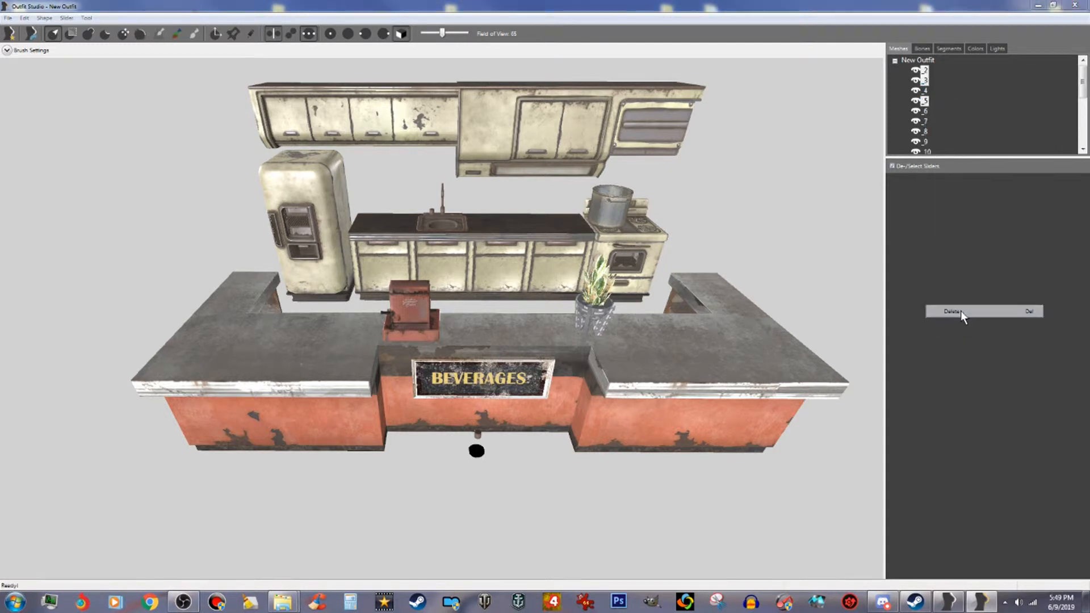
click(604, 298)
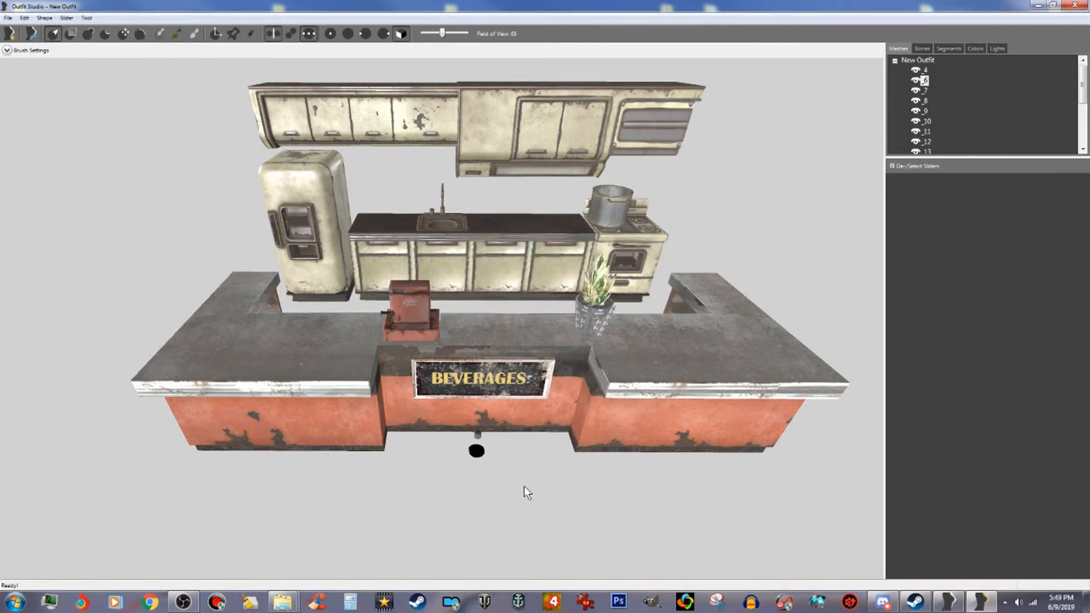
Step: Examine the small stray pieces beneath the counter's beverages sign up close, select the upper one, and return to the whole scene
right_drag(526, 486, 512, 468)
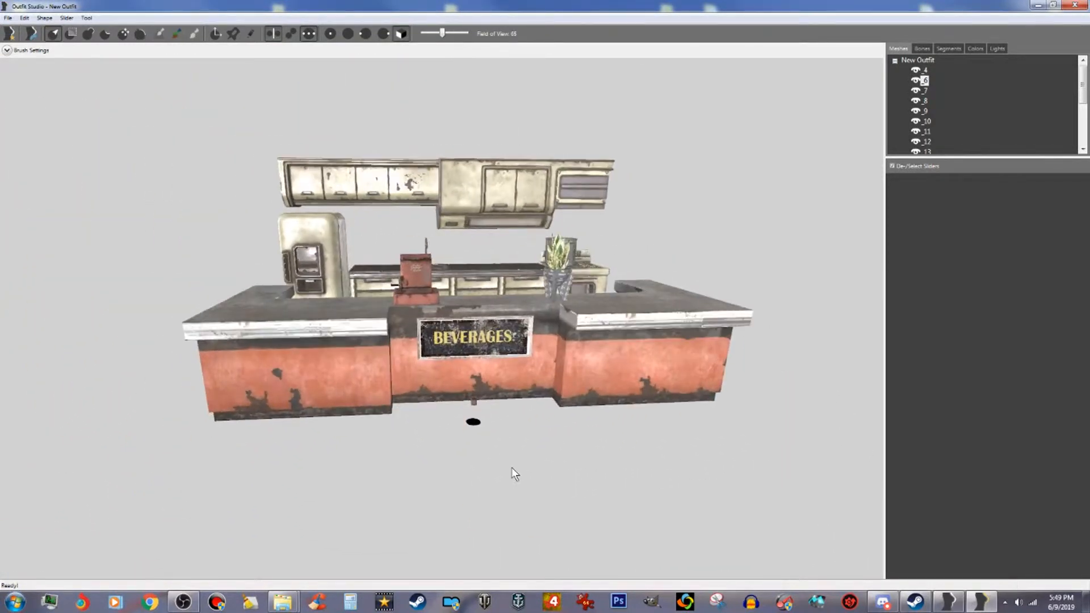
scroll(511, 469, up, 2)
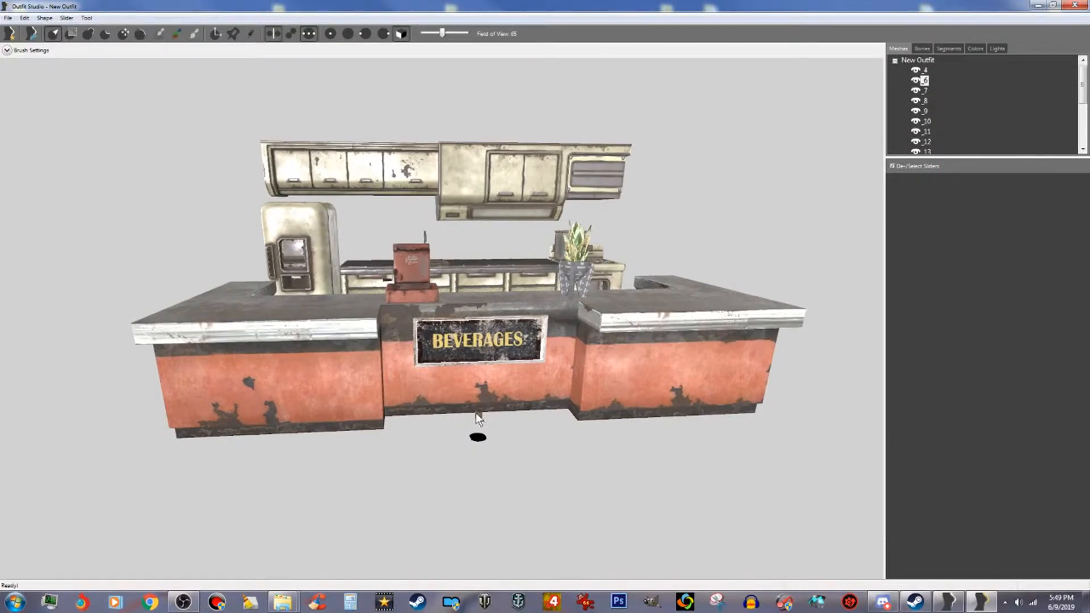
scroll(479, 418, up, 2)
middle_drag(489, 472, 467, 355)
scroll(464, 341, up, 6)
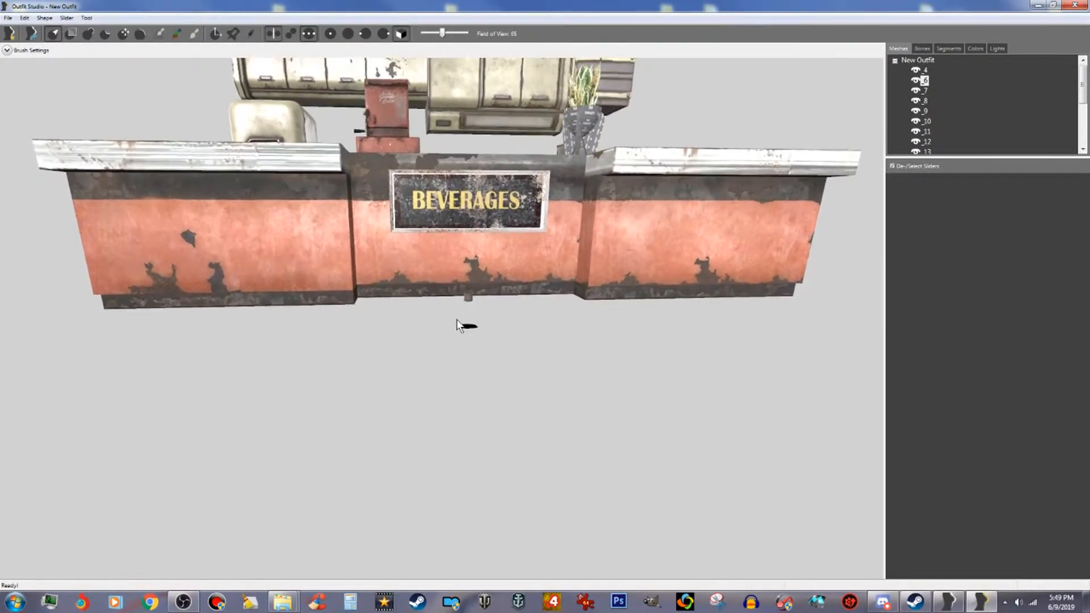
scroll(456, 326, up, 1)
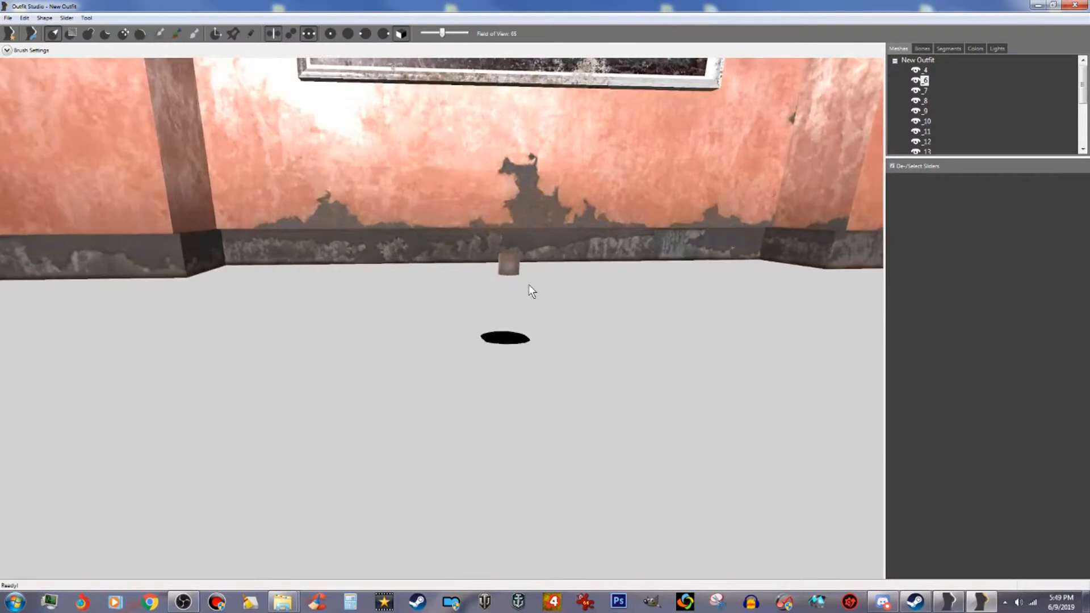
click(509, 264)
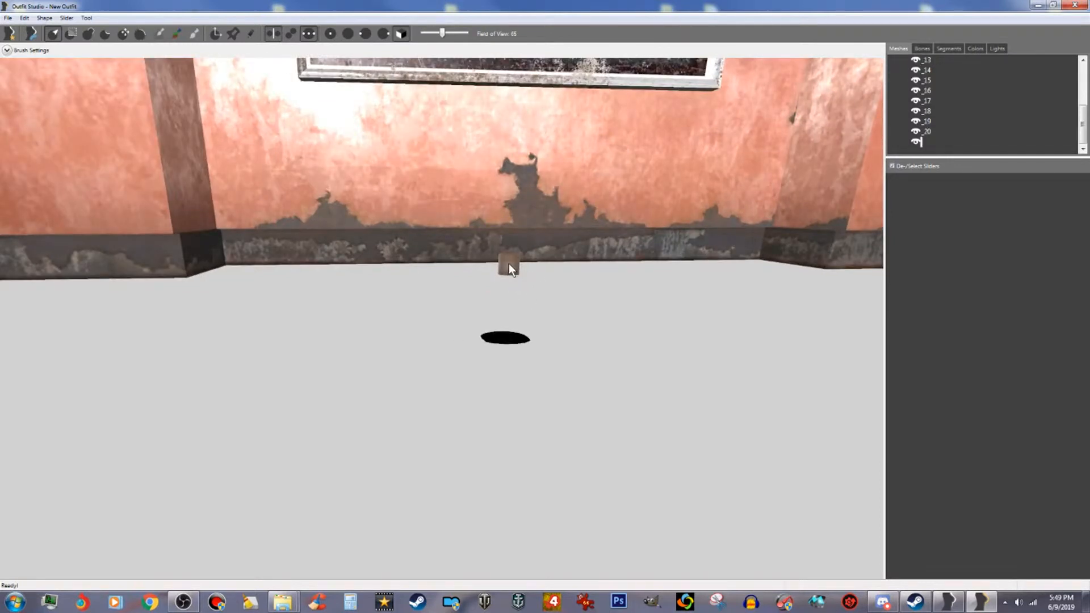
scroll(516, 294, down, 5)
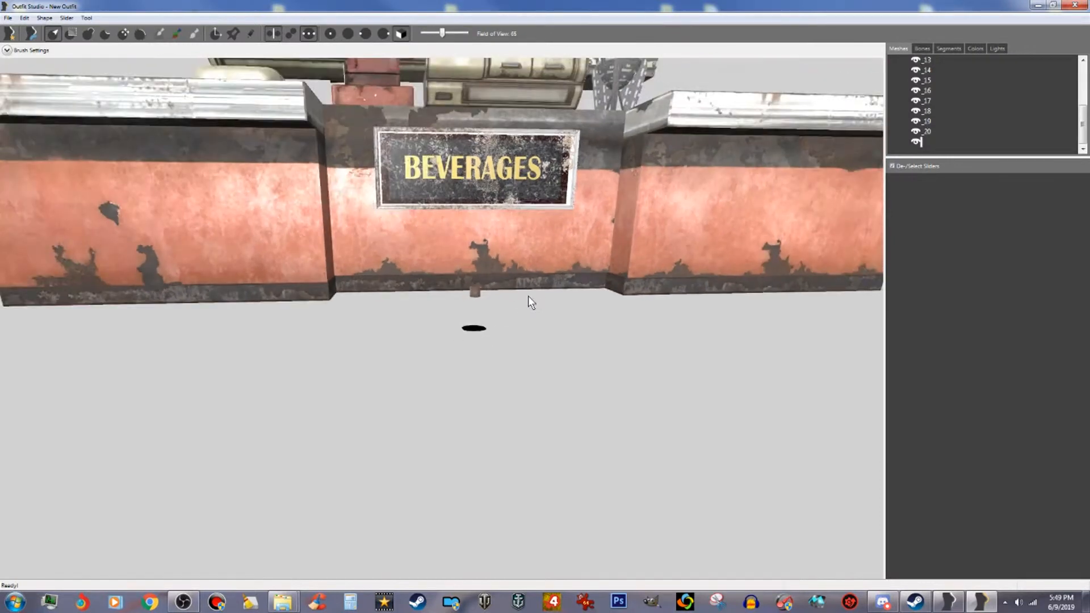
middle_drag(571, 230, 545, 417)
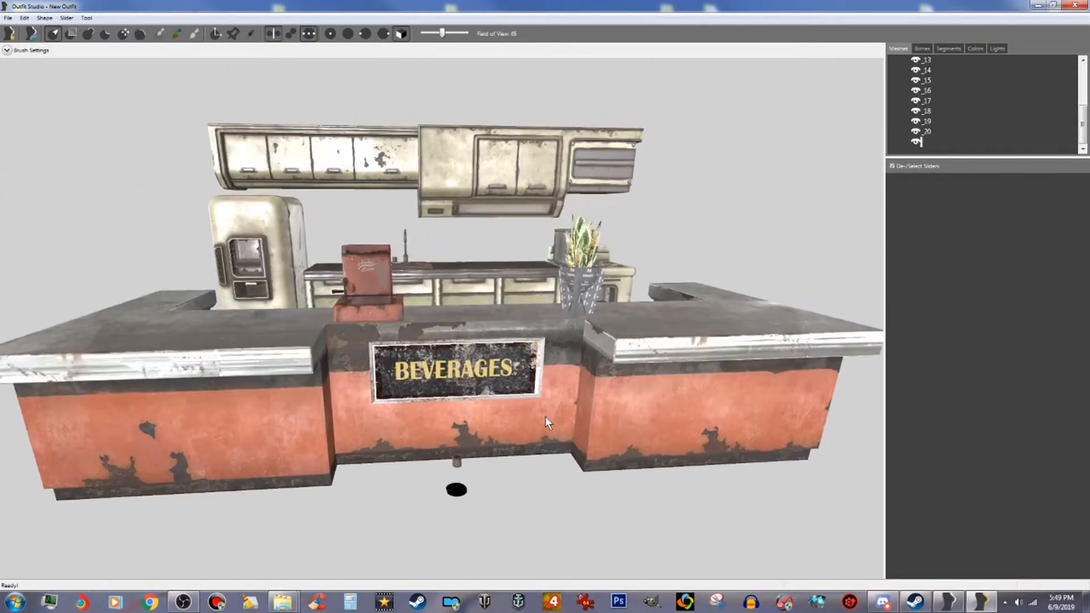
scroll(545, 417, down, 3)
mouse_move(620, 380)
right_down()
mouse_move(593, 389)
mouse_move(628, 410)
mouse_move(605, 408)
mouse_move(619, 404)
mouse_move(621, 369)
mouse_move(632, 384)
right_up()
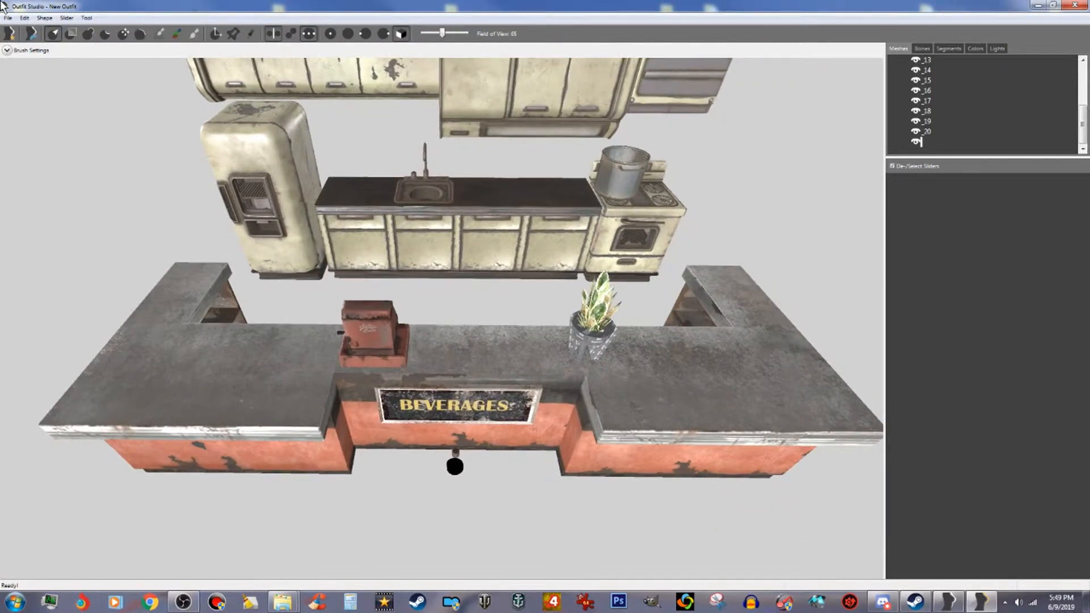
Step: Start saving the project under a new name, keeping the output file name ResturantScene01 and the output data path meshes\TutorialExample
click(8, 18)
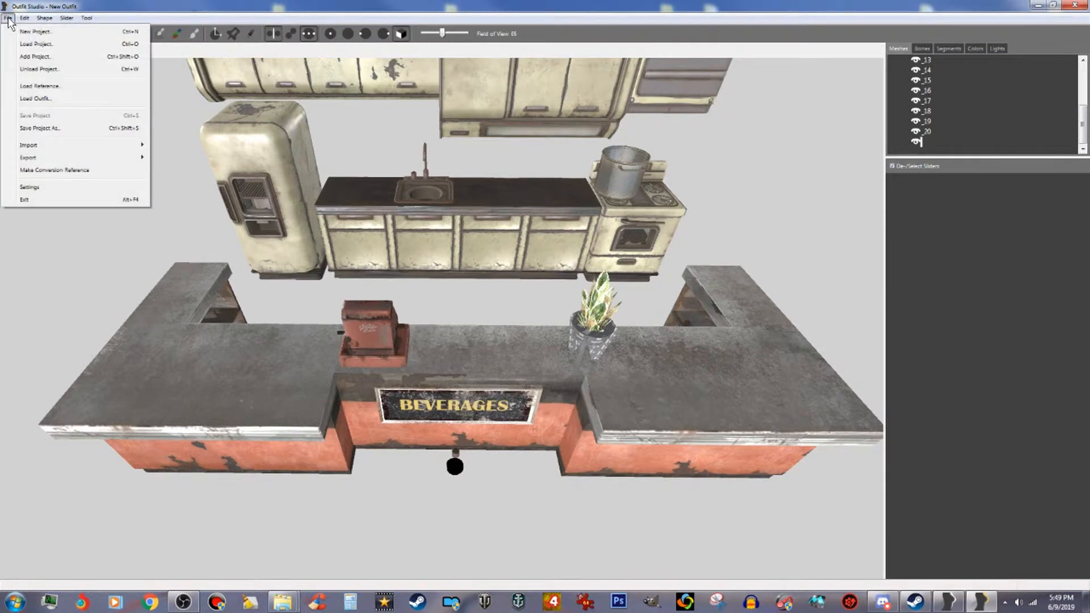
click(40, 128)
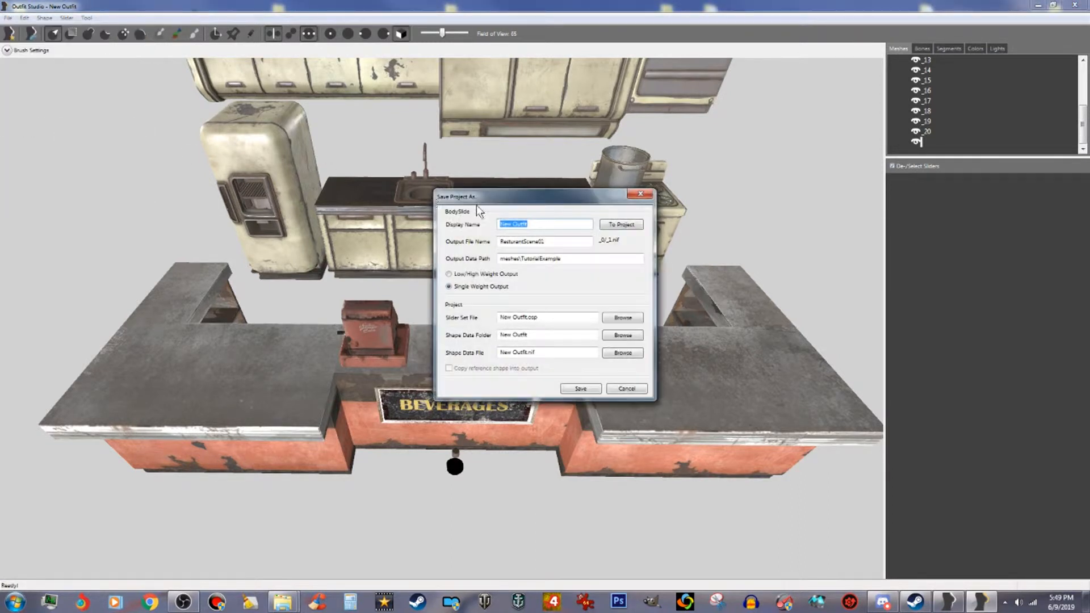
click(549, 242)
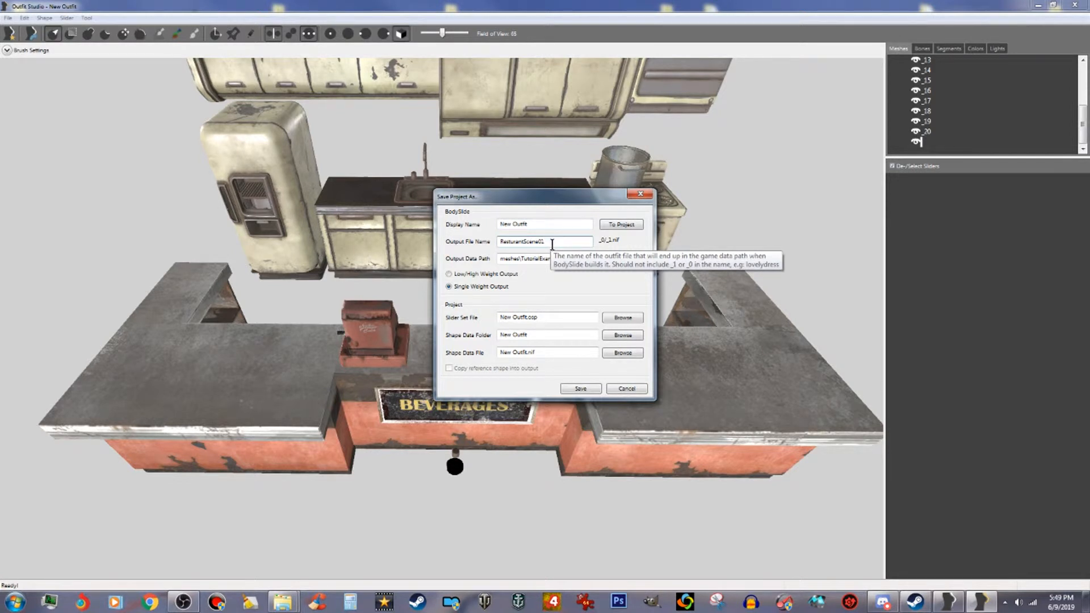
key(BackSpace)
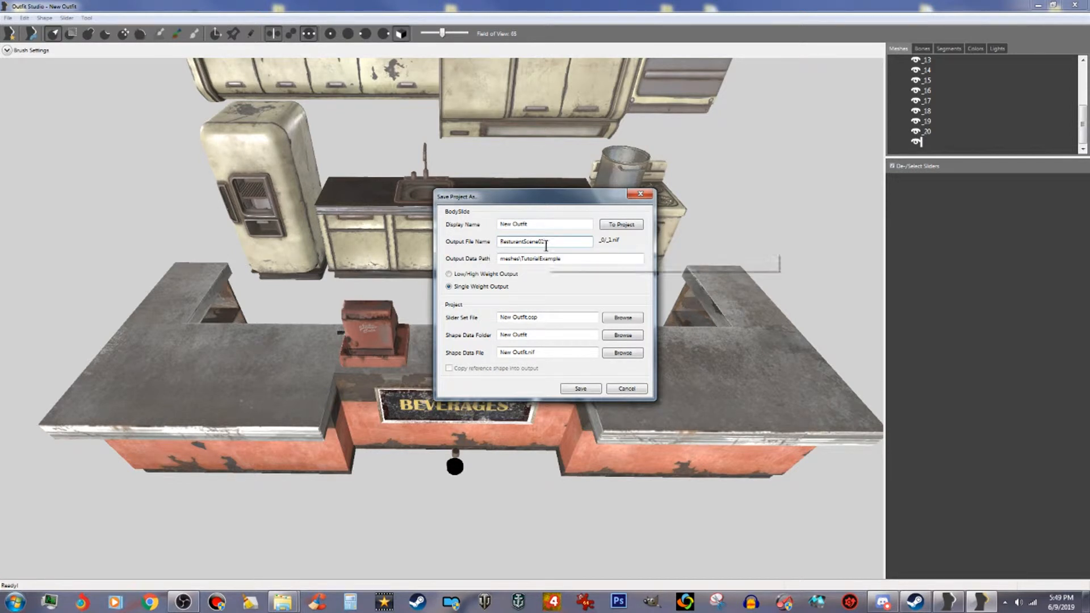
text(2)
drag(549, 240, 486, 249)
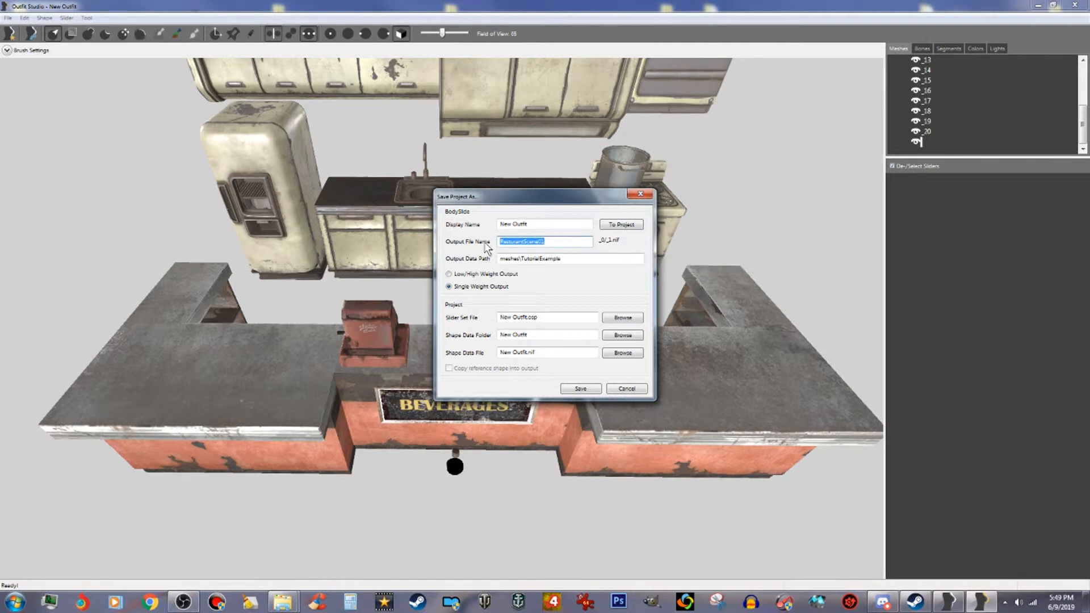
click(572, 260)
drag(570, 260, 494, 266)
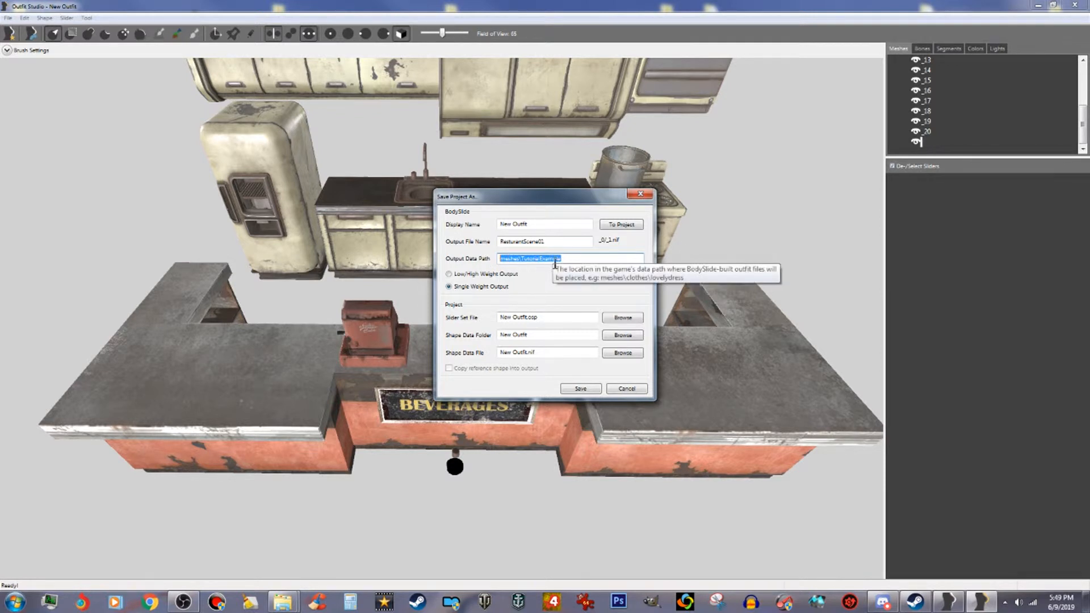
Step: Set the display name to 000ResturantScene02, apply that name to the project files, and save the project
click(556, 242)
drag(555, 242, 488, 243)
right_click(530, 245)
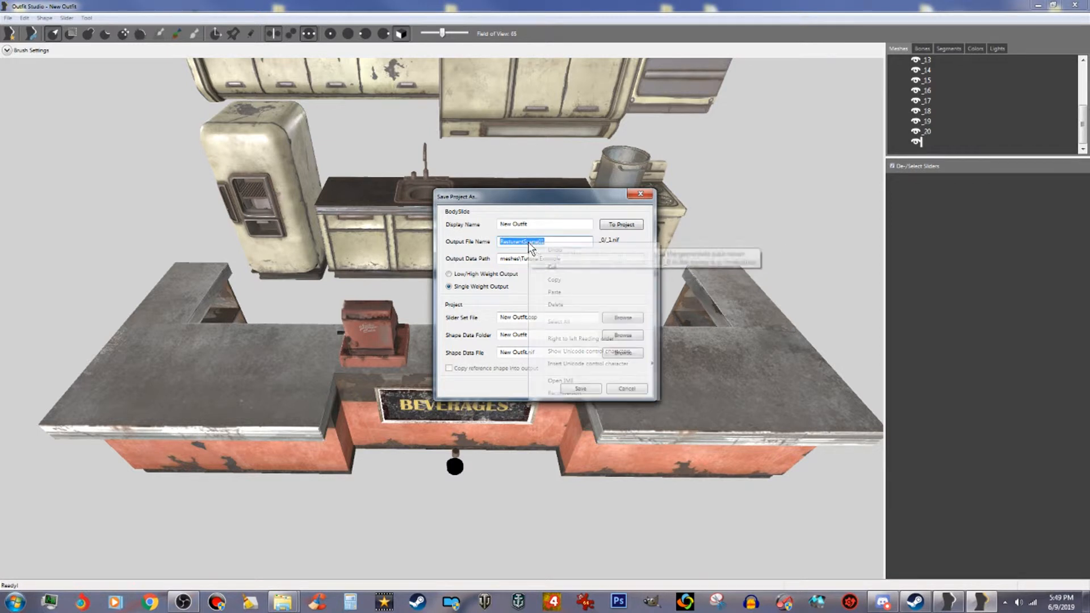
click(553, 280)
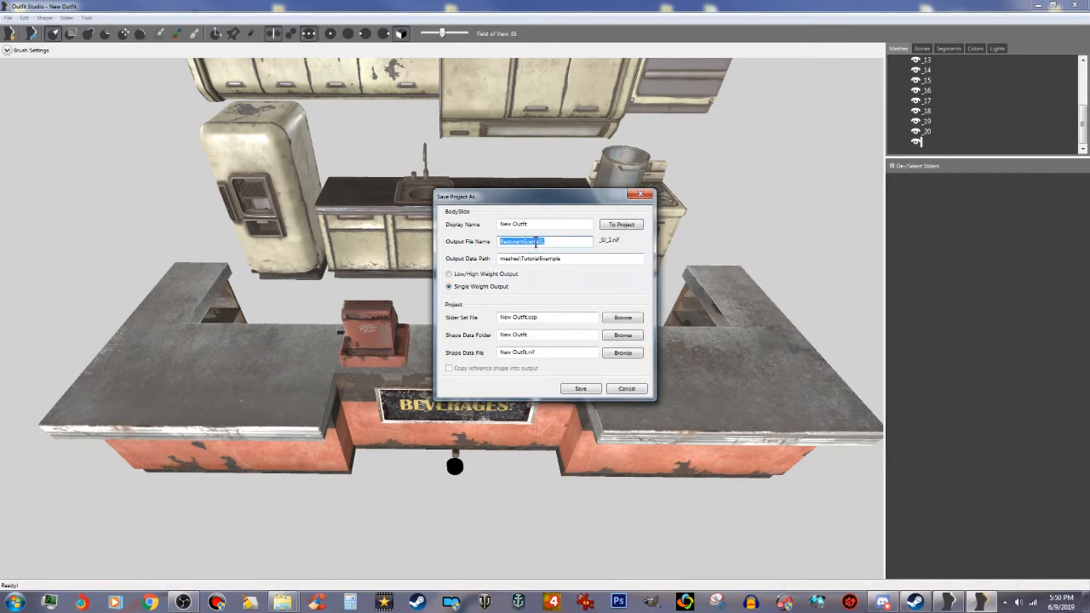
click(536, 223)
drag(536, 222, 471, 223)
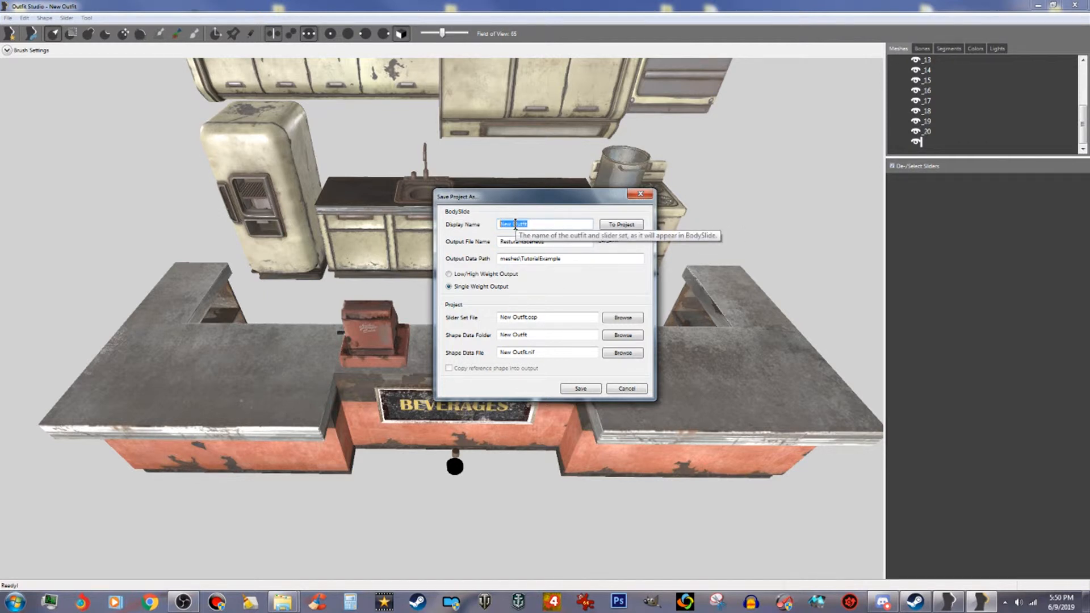
text(000ResturantScene02)
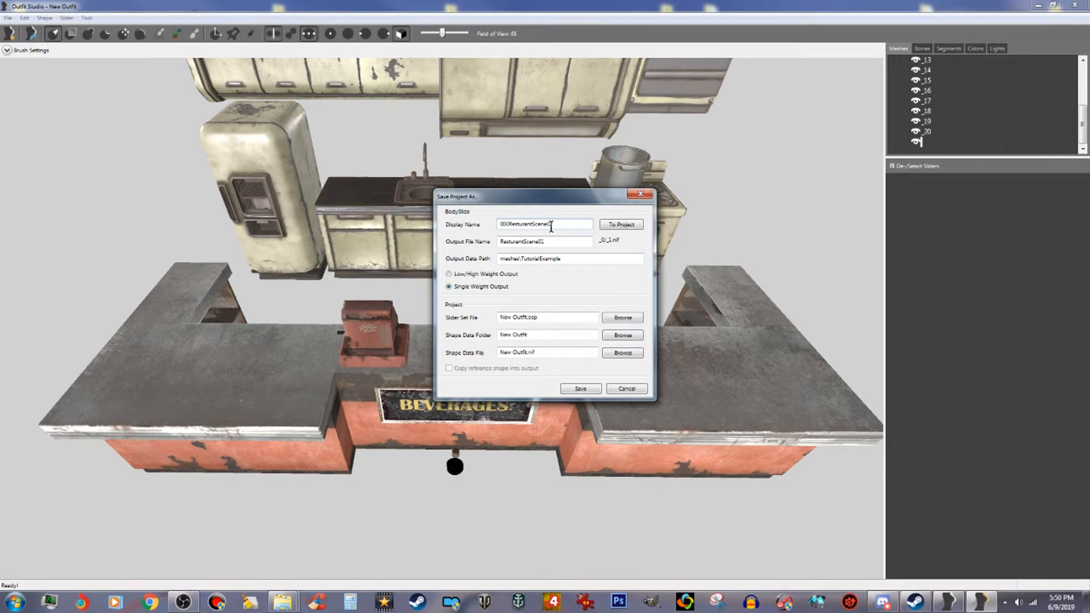
click(636, 227)
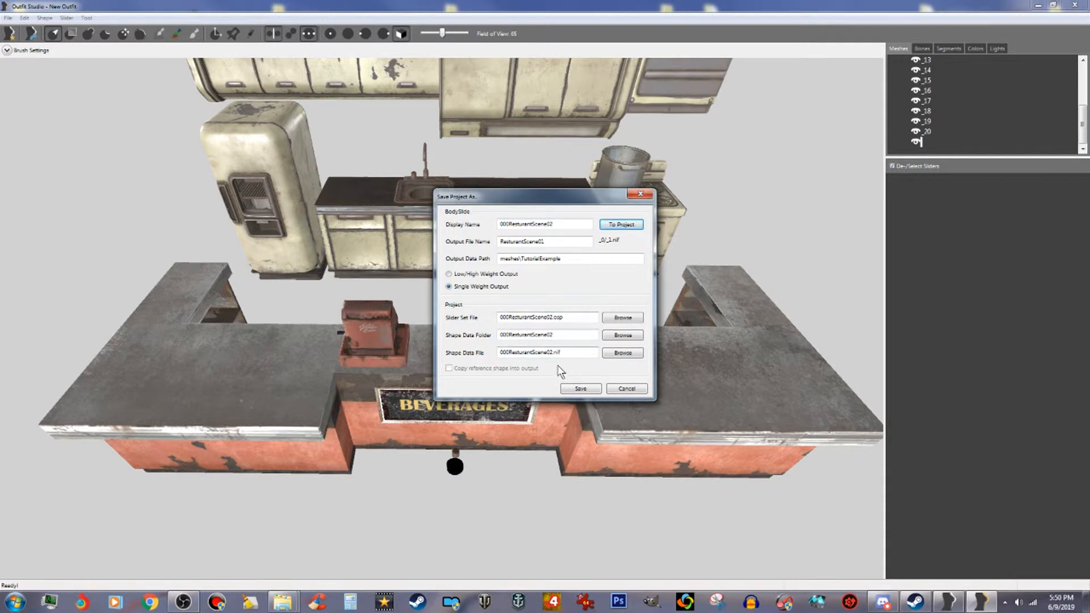
click(581, 389)
Step: Examine the saved restaurant scene from several angles, including the refrigerator, kitchen units and front counter up close
mouse_move(512, 453)
right_down()
mouse_move(521, 450)
mouse_move(511, 441)
right_up()
right_drag(409, 332, 508, 430)
right_drag(571, 452, 510, 448)
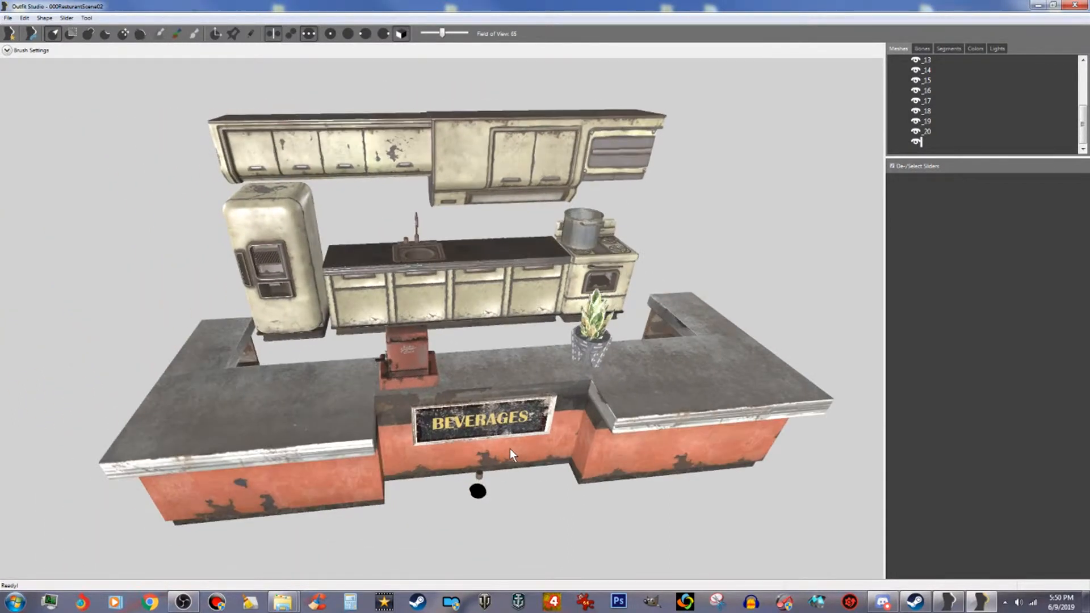
middle_drag(358, 321, 729, 326)
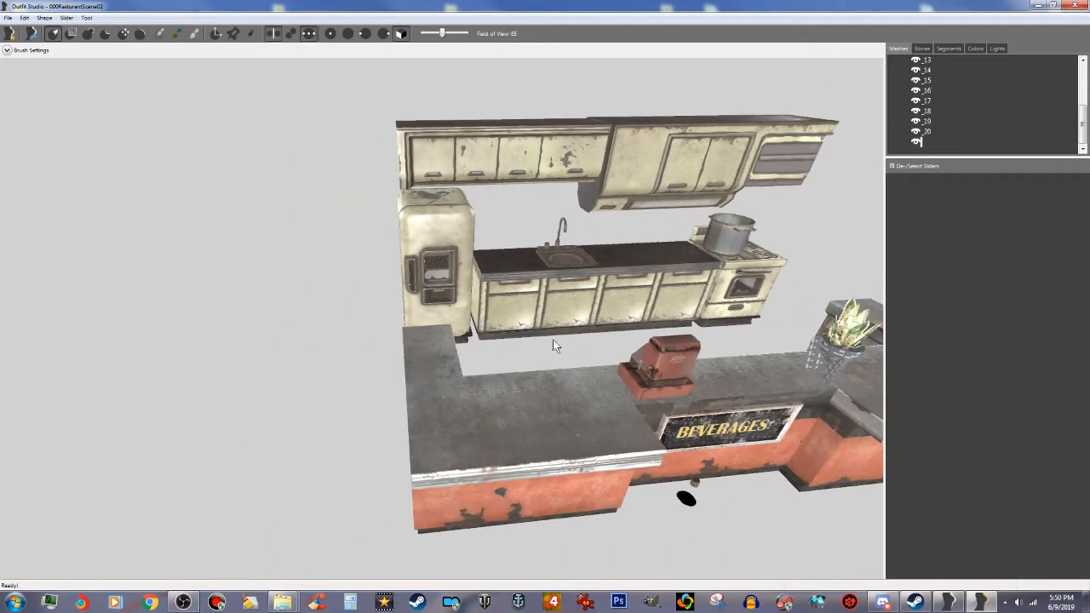
scroll(394, 272, up, 6)
scroll(394, 271, up, 2)
right_drag(394, 272, 458, 459)
scroll(464, 437, up, 2)
scroll(468, 437, down, 6)
scroll(494, 447, down, 3)
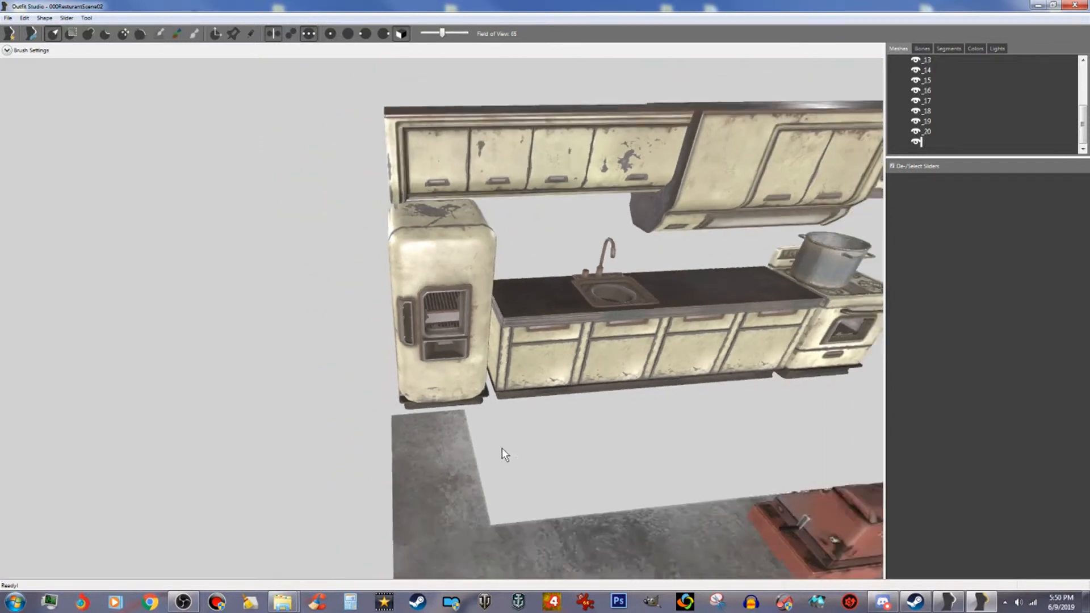
right_drag(554, 445, 213, 247)
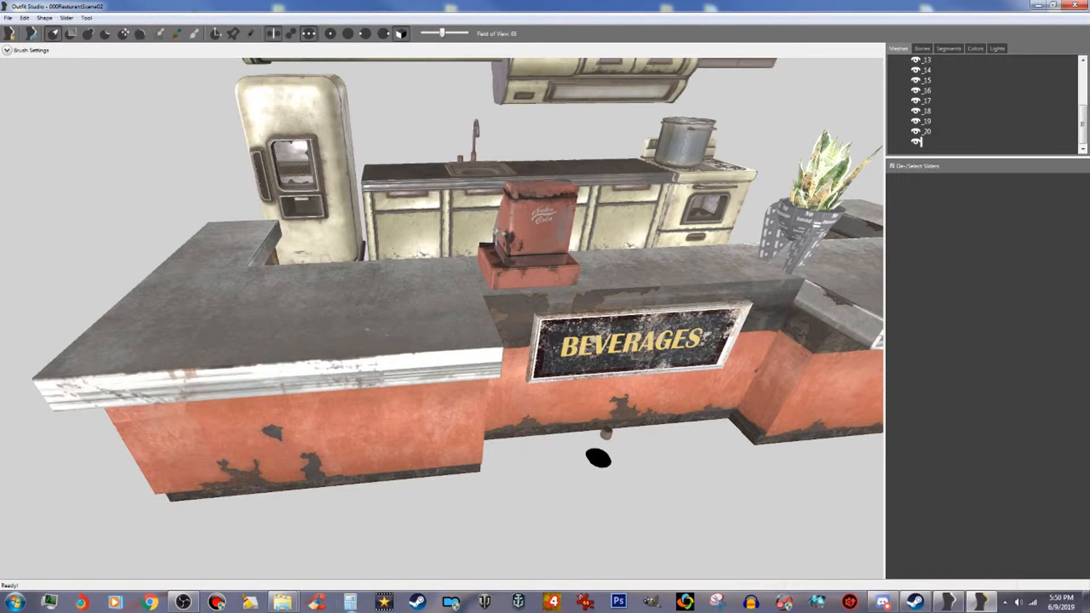
Step: Close the TutorialExample folder in Windows Explorer and browse to Meshes\Props inside Fallout 4 Modding Resources, down to the Nuka-Cola bottle files
click(288, 605)
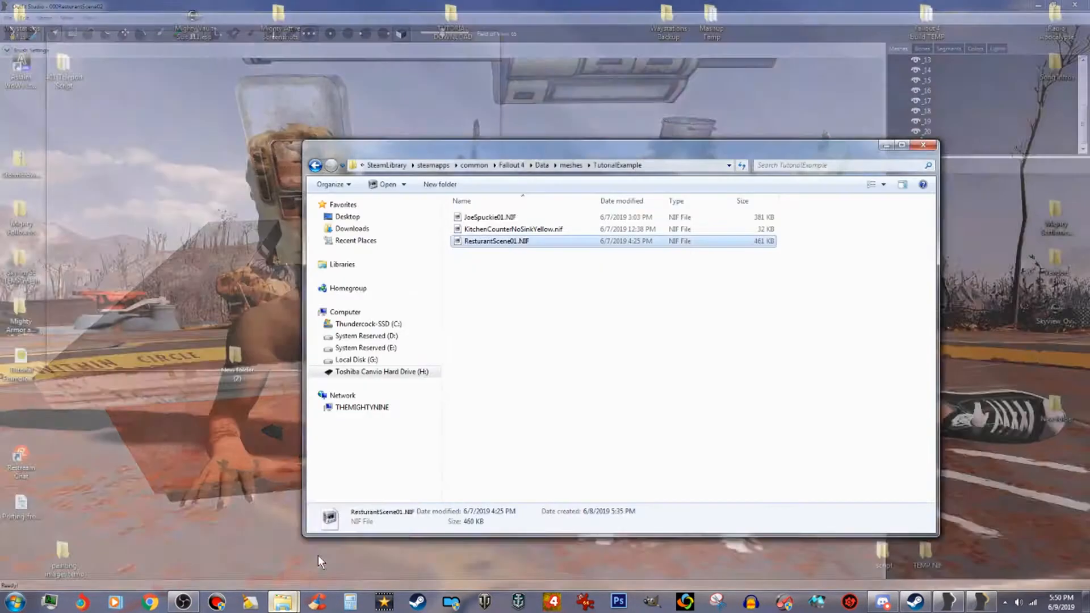
click(318, 556)
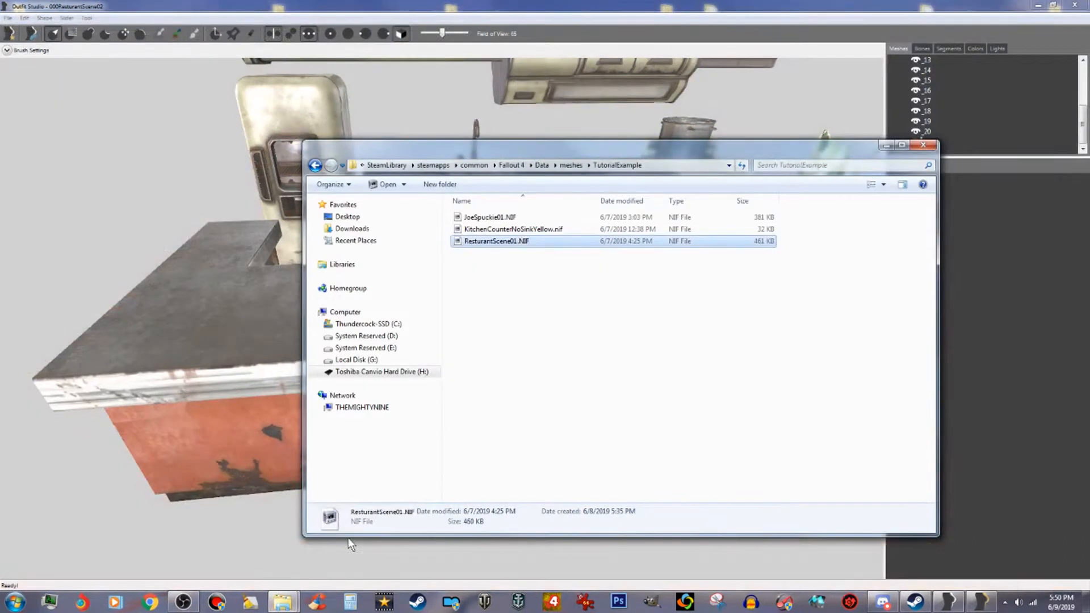
click(923, 147)
click(283, 602)
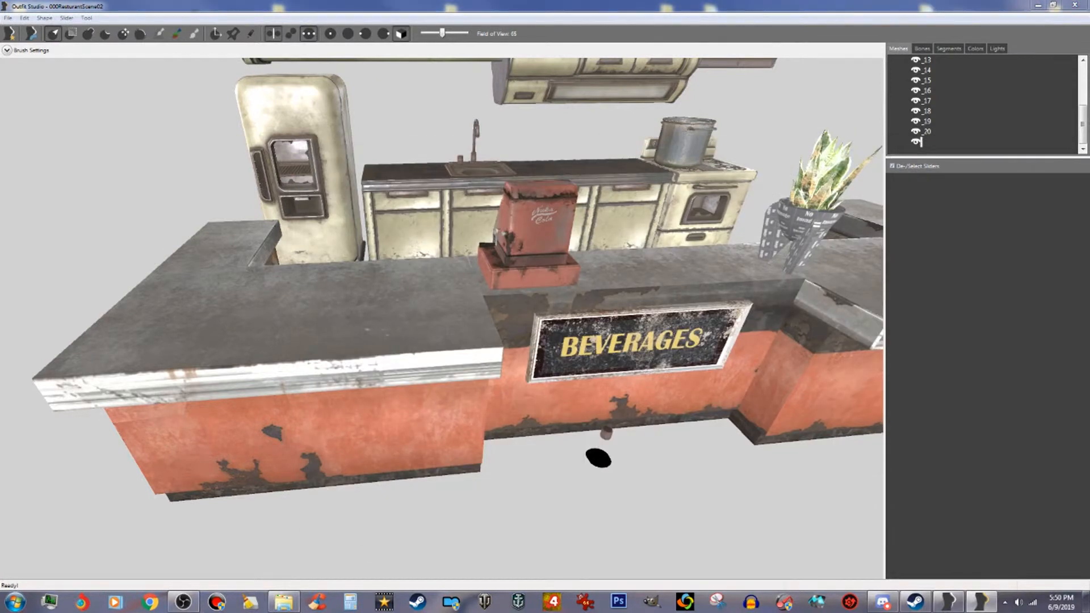
double_click(500, 218)
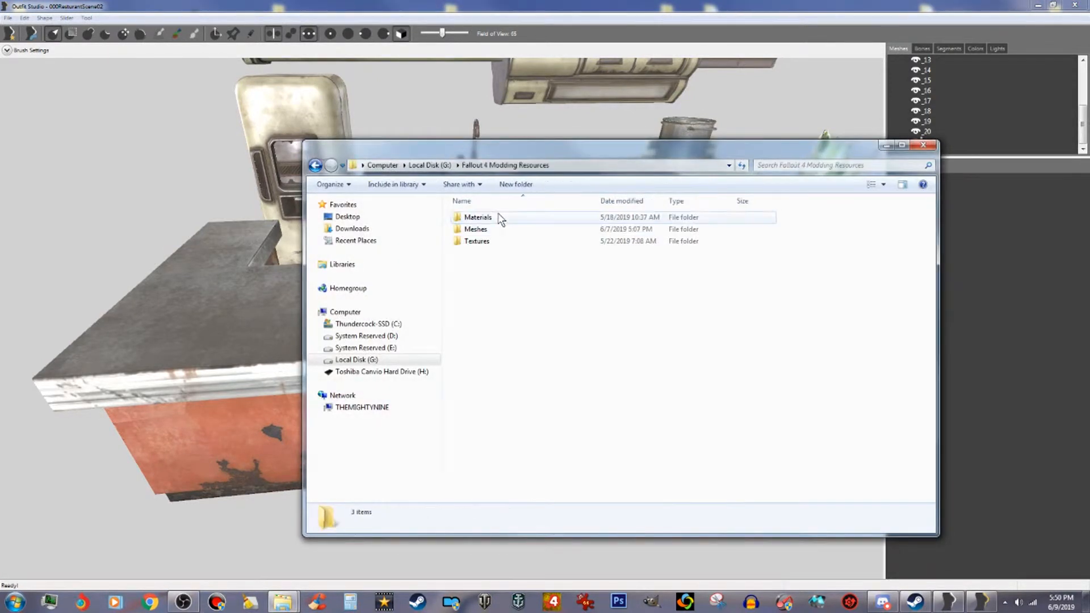
double_click(520, 230)
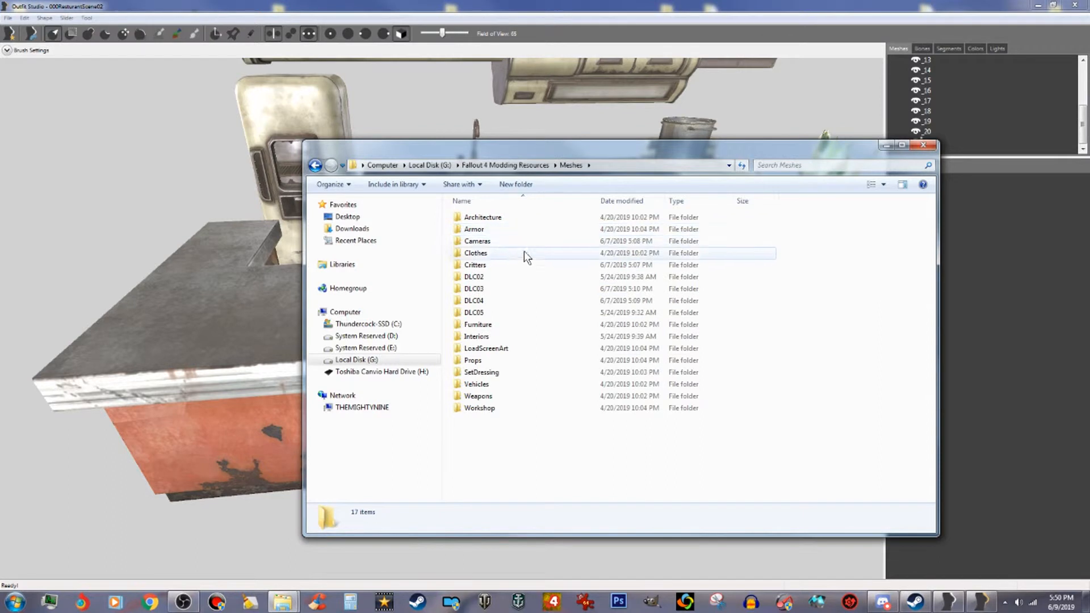
double_click(498, 360)
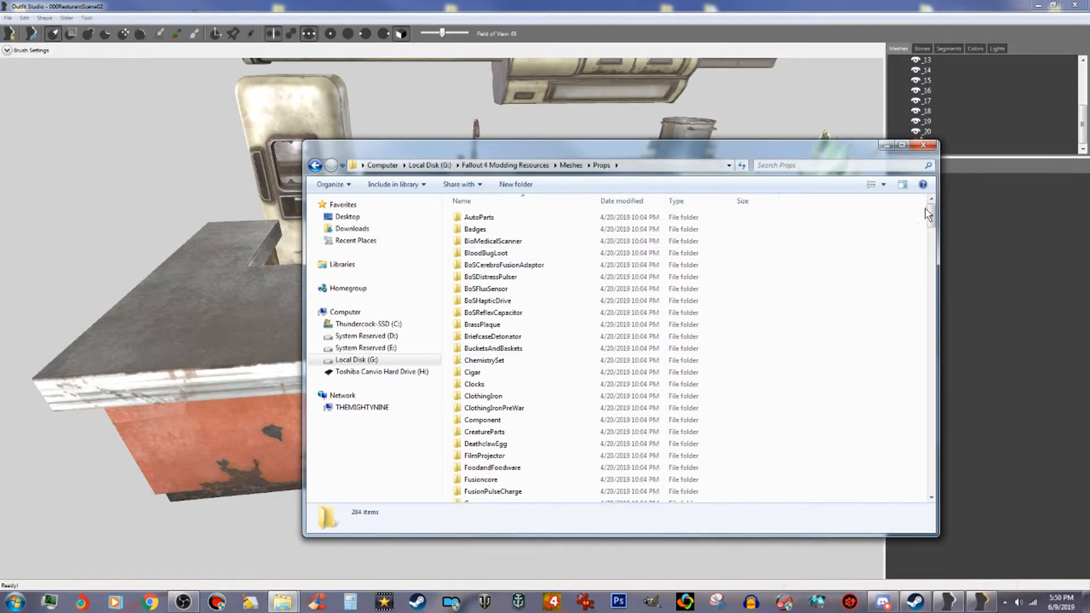
drag(933, 215, 951, 416)
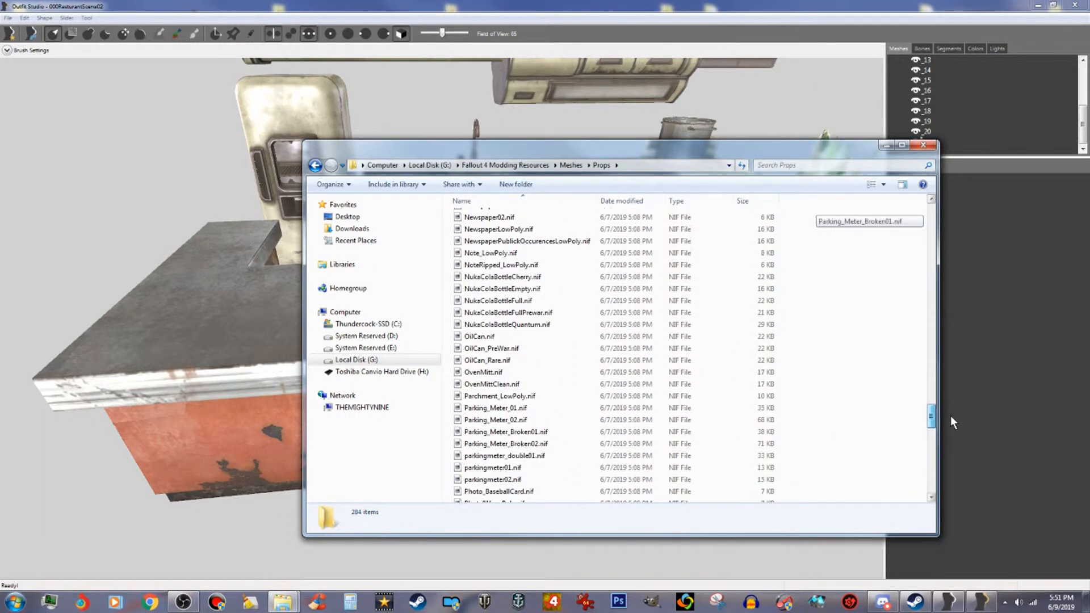
Step: Import NukaColaBottleCherry.nif from the Props folder into the scene and locate its two shapes in the mesh list
click(522, 277)
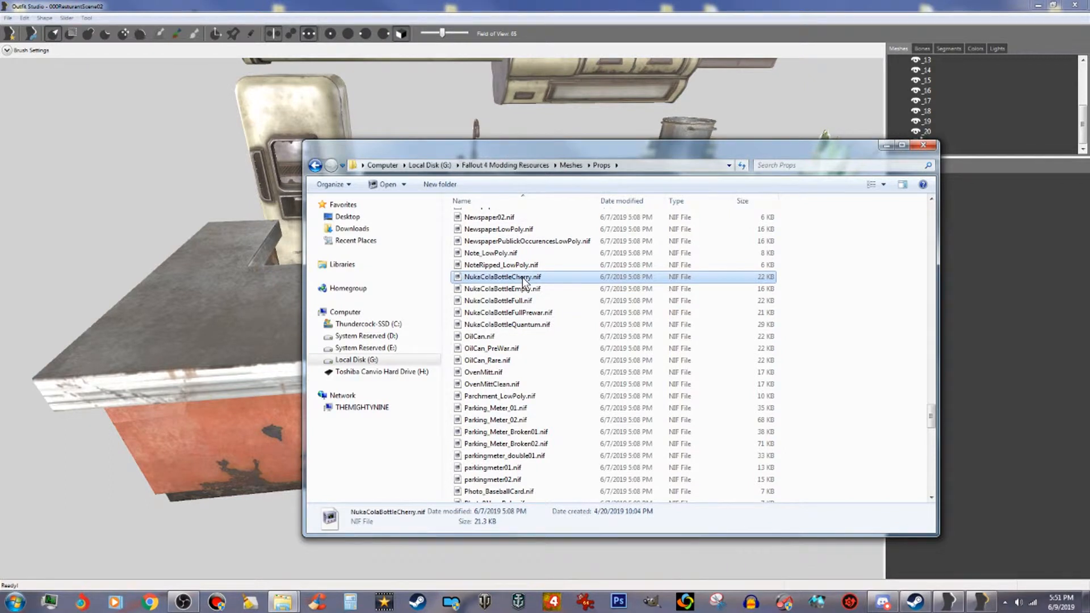
drag(523, 277, 210, 535)
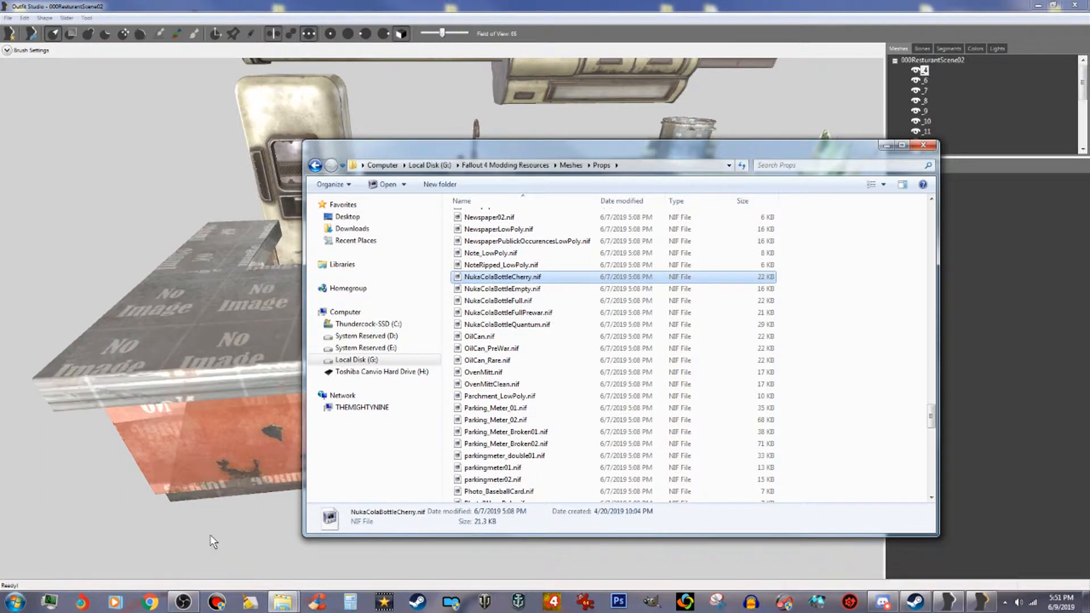
click(601, 7)
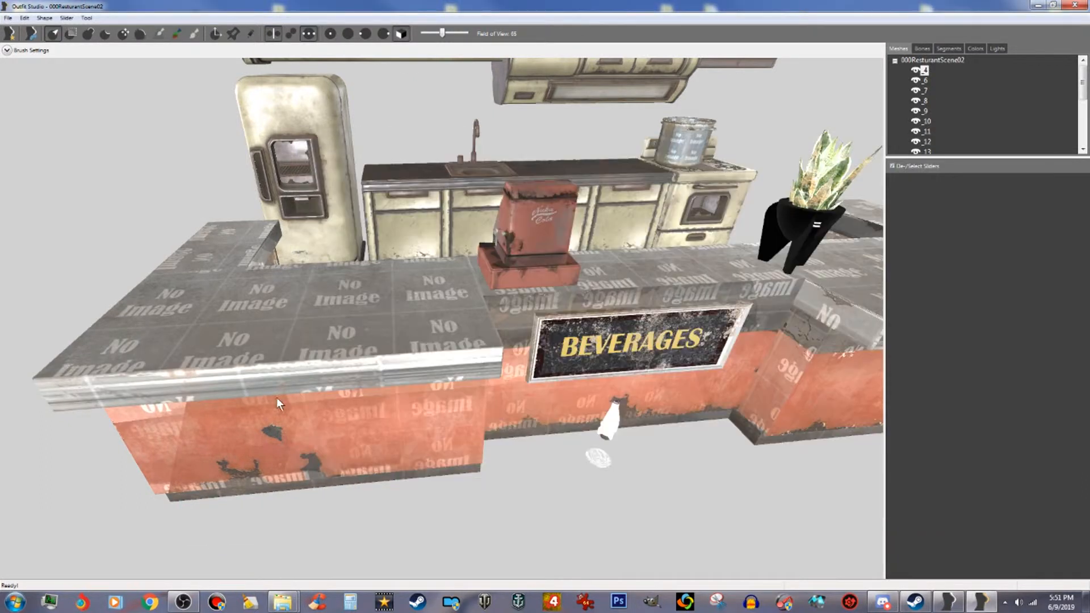
middle_drag(602, 456, 564, 442)
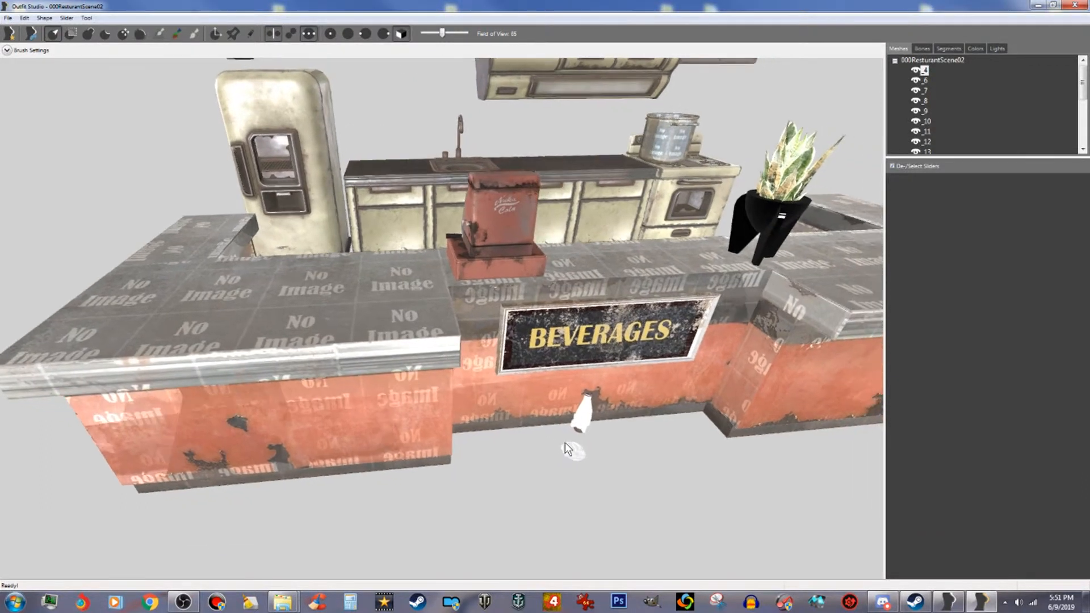
scroll(1073, 74, down, 4)
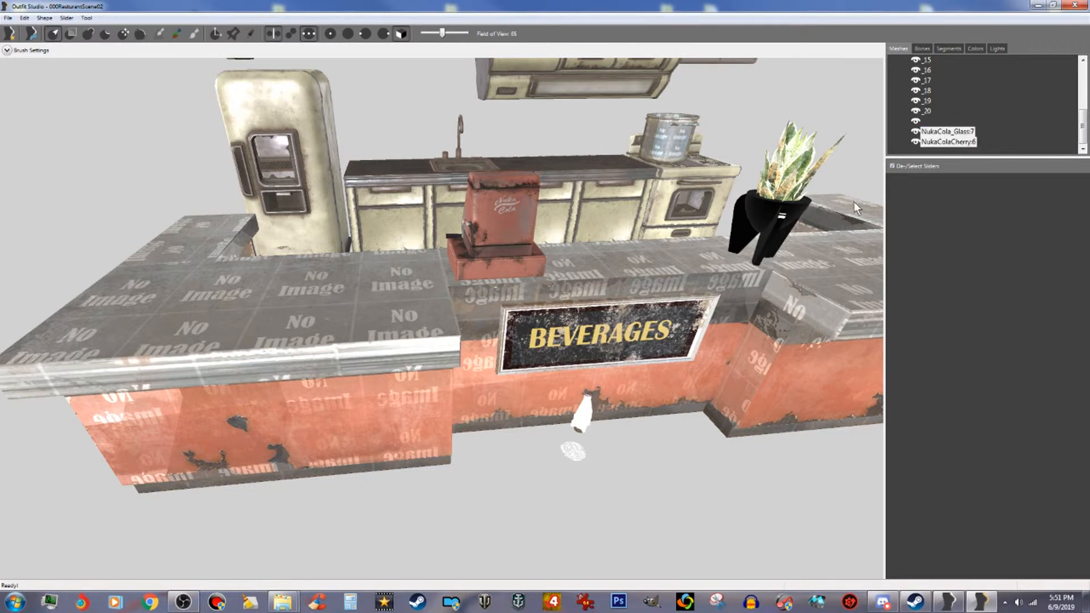
Step: Use the Transform tool to raise the two bottle shapes and move them sideways and back to the refrigerator's front
click(215, 34)
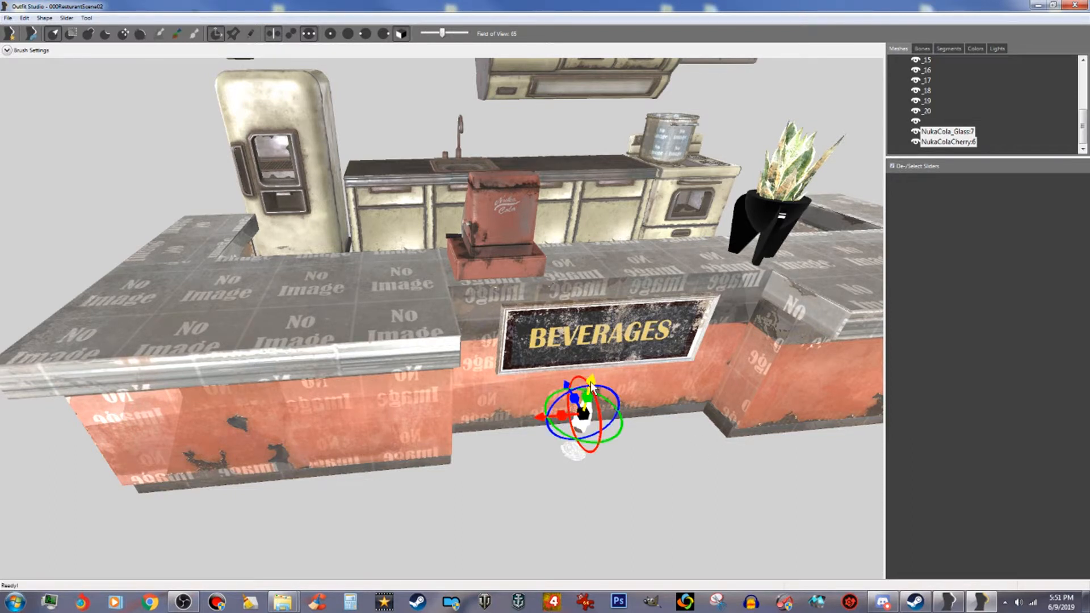
drag(592, 379, 611, 296)
drag(562, 341, 152, 339)
right_drag(239, 403, 428, 471)
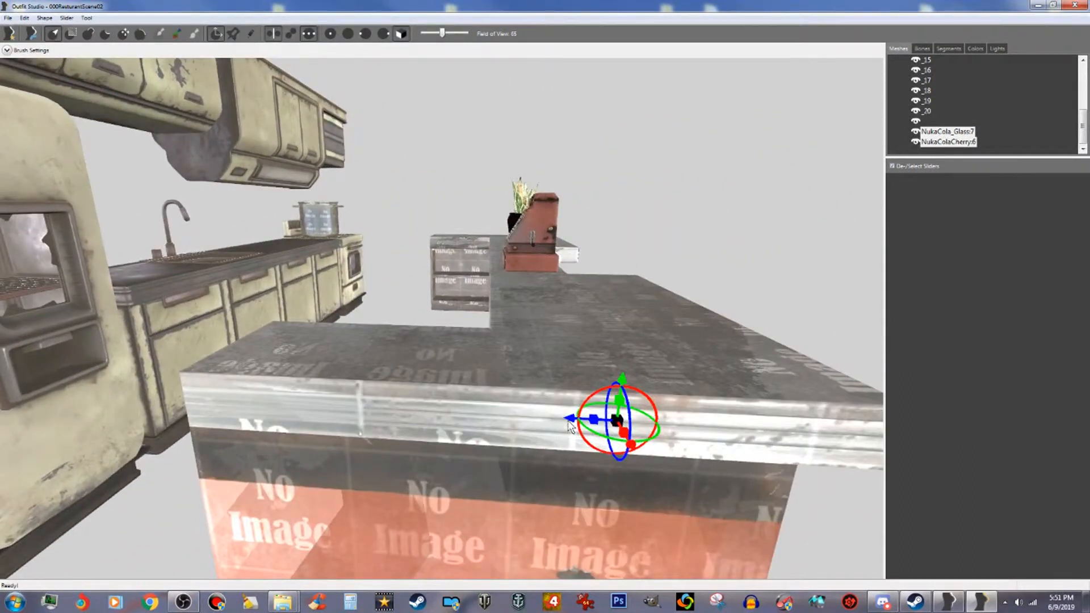
drag(570, 422, 487, 423)
drag(263, 390, 73, 366)
right_drag(285, 366, 535, 407)
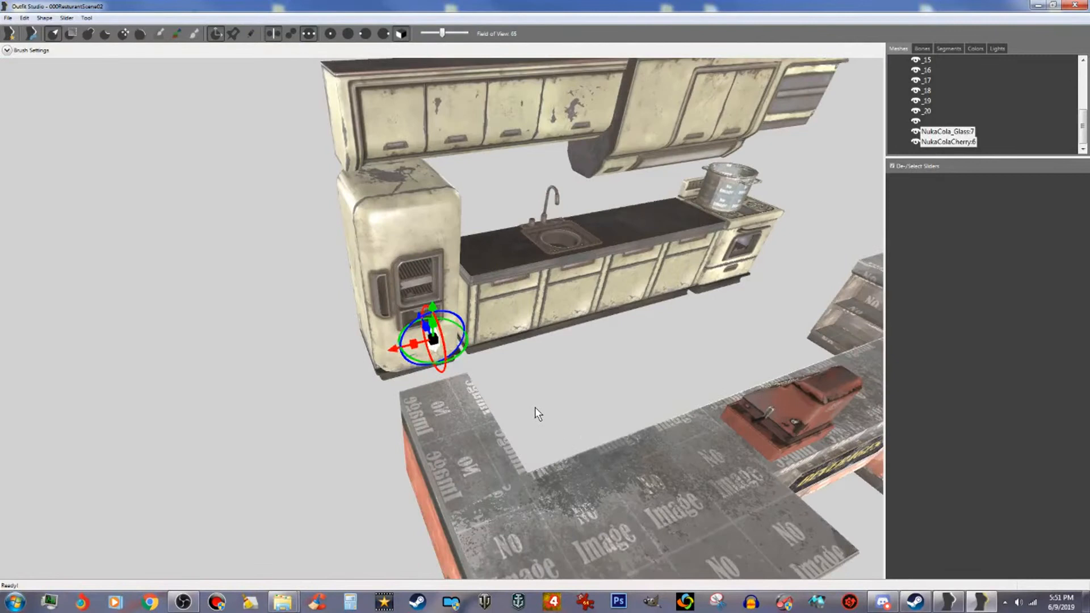
Step: Raise the bottle to the refrigerator's broken window and move it back toward the opening
scroll(535, 407, up, 5)
scroll(531, 412, up, 10)
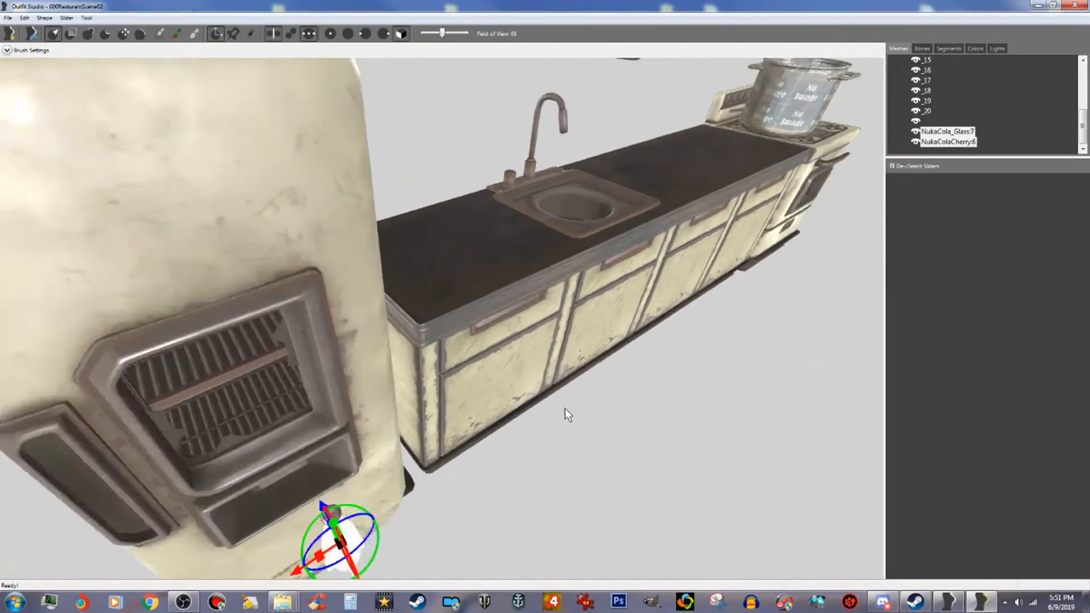
scroll(547, 443, down, 5)
right_drag(547, 443, 624, 433)
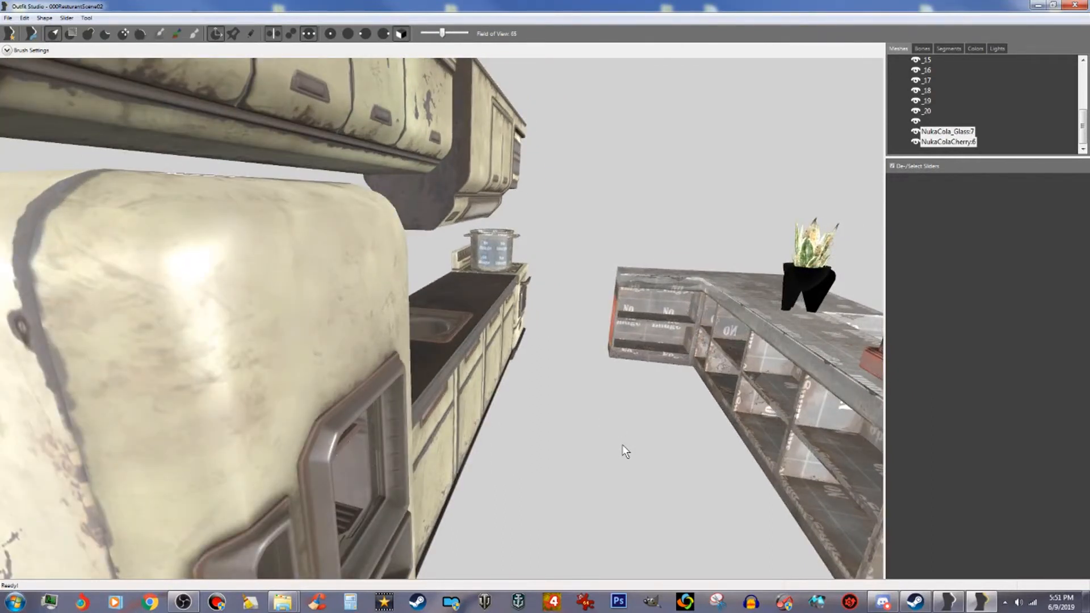
right_drag(707, 497, 724, 331)
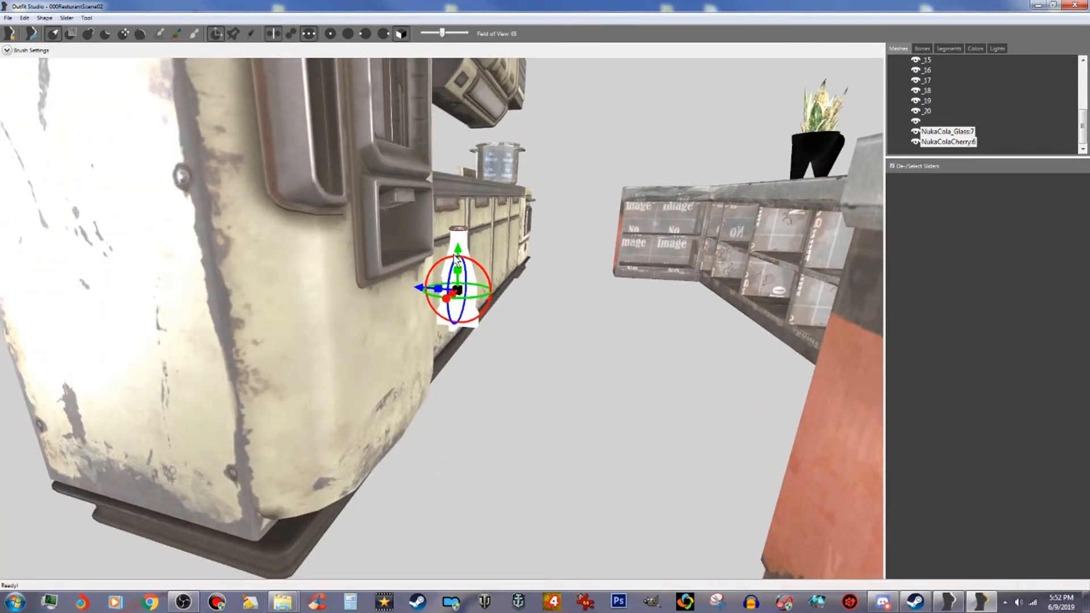
drag(458, 252, 464, 64)
right_drag(592, 245, 534, 387)
scroll(560, 250, down, 3)
scroll(534, 387, up, 5)
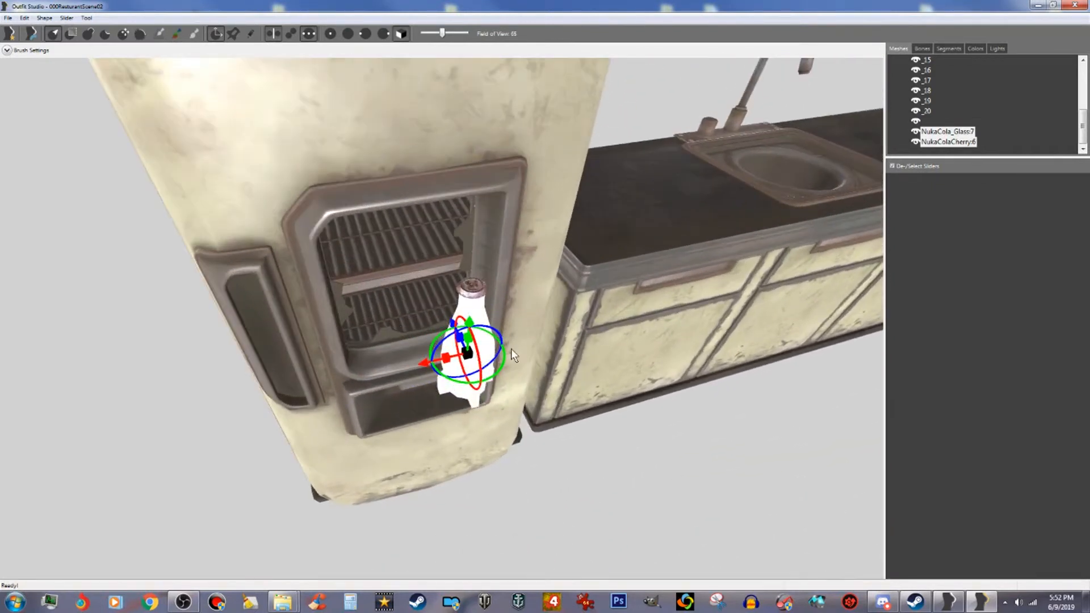
drag(456, 319, 420, 191)
scroll(495, 312, up, 2)
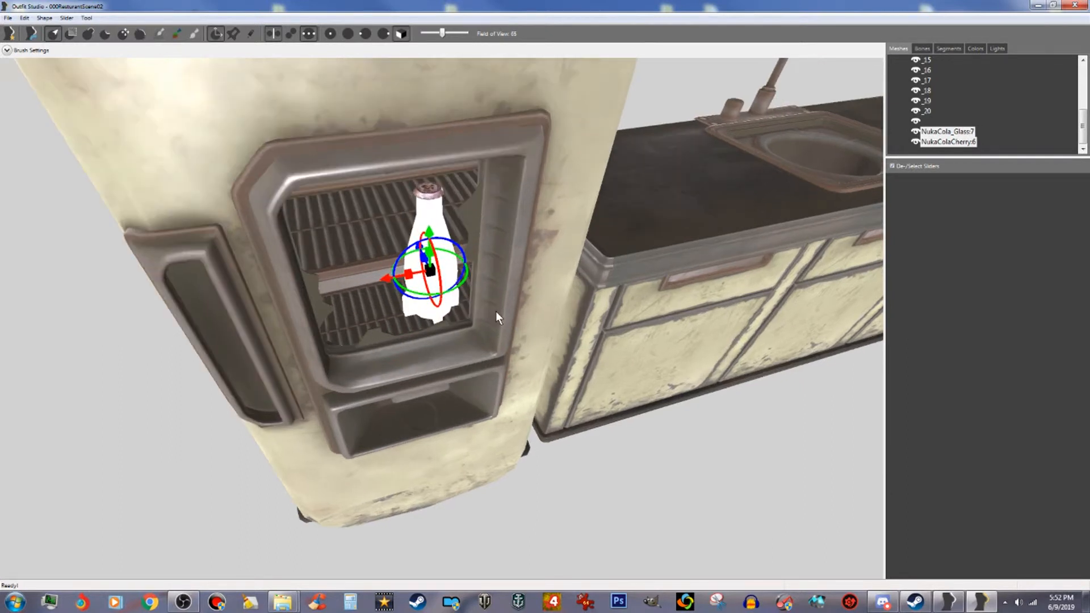
Step: Push the bottle farther back through the window into the refrigerator's interior
scroll(496, 312, up, 3)
middle_drag(496, 311, 628, 338)
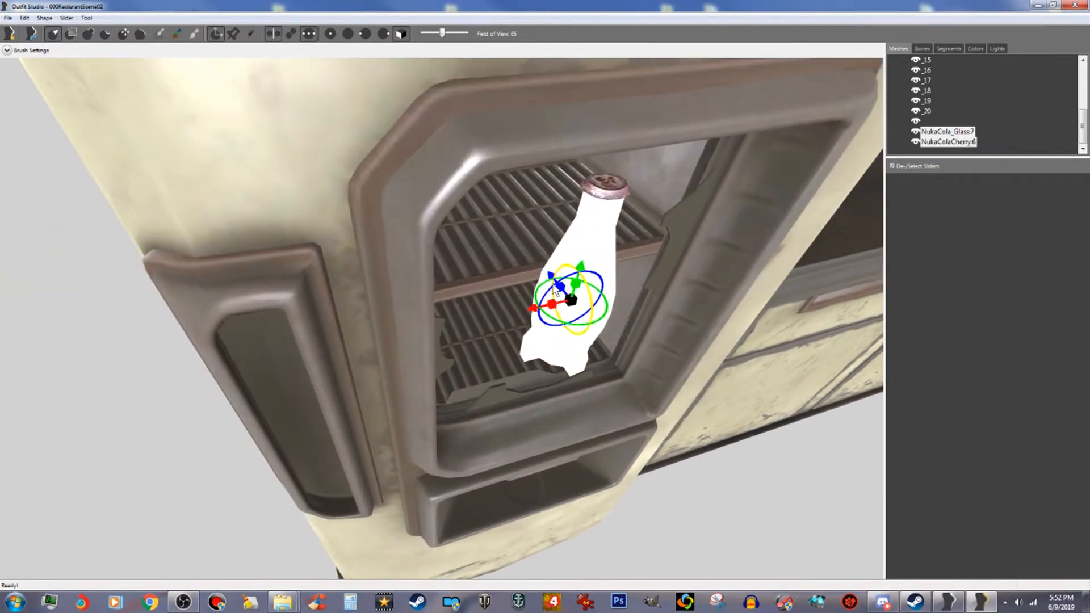
drag(553, 280, 481, 146)
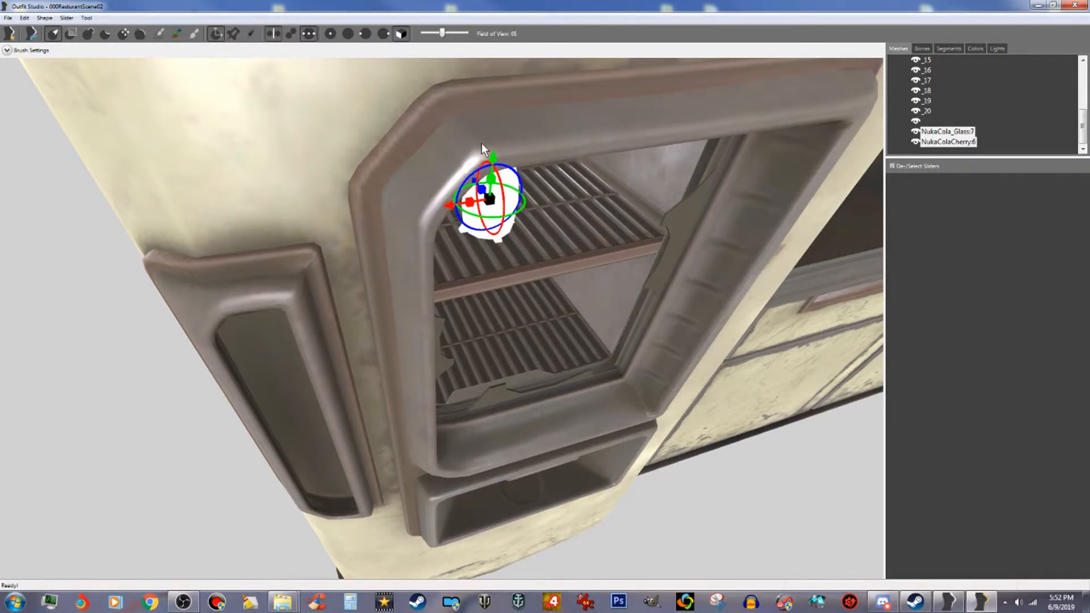
scroll(504, 185, up, 2)
middle_drag(506, 185, 545, 238)
scroll(545, 238, up, 2)
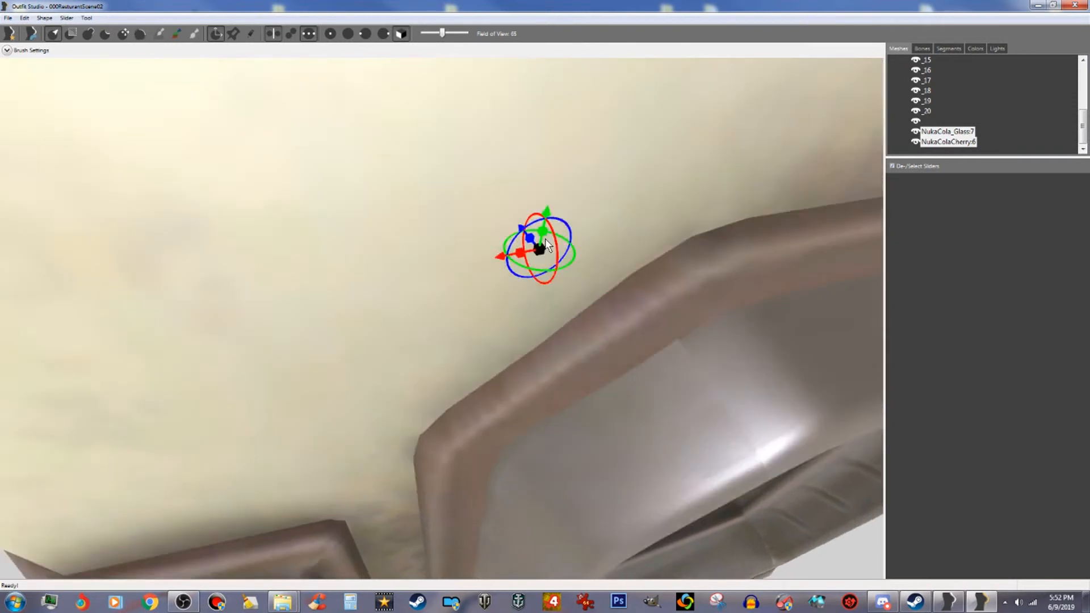
scroll(560, 257, down, 4)
Step: Shift the bottle to the side end of the refrigerator's upper shelf, raise it slightly and rotate it
drag(568, 238, 209, 263)
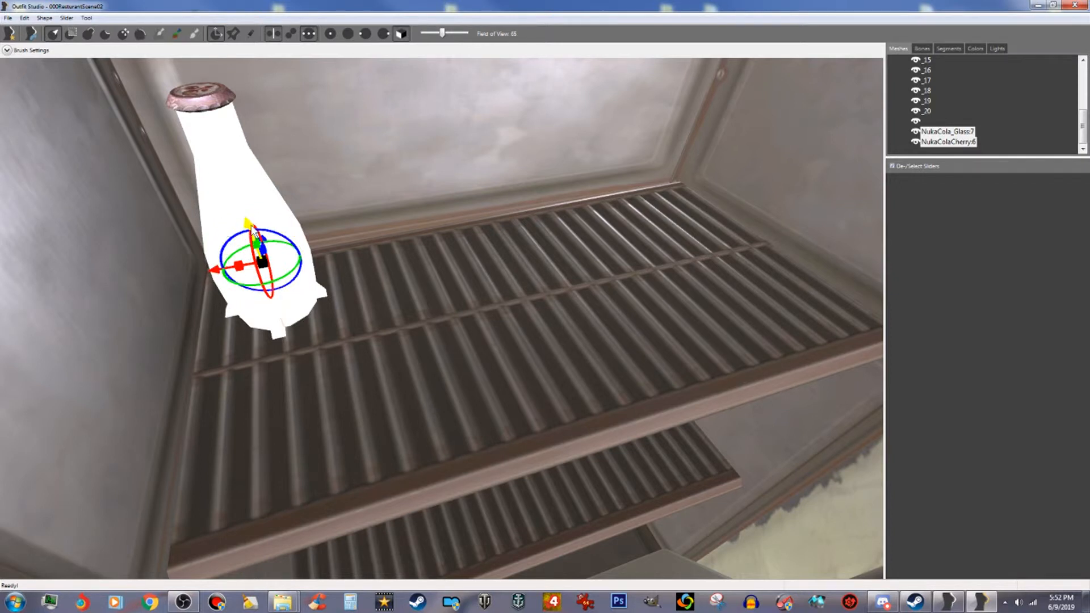
drag(250, 226, 236, 186)
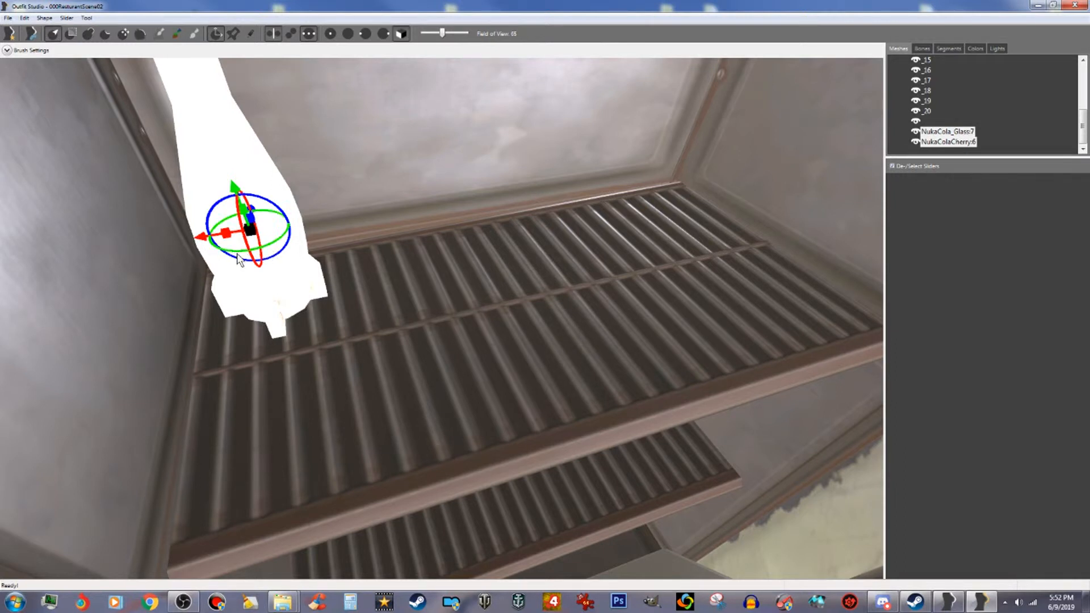
drag(242, 251, 256, 212)
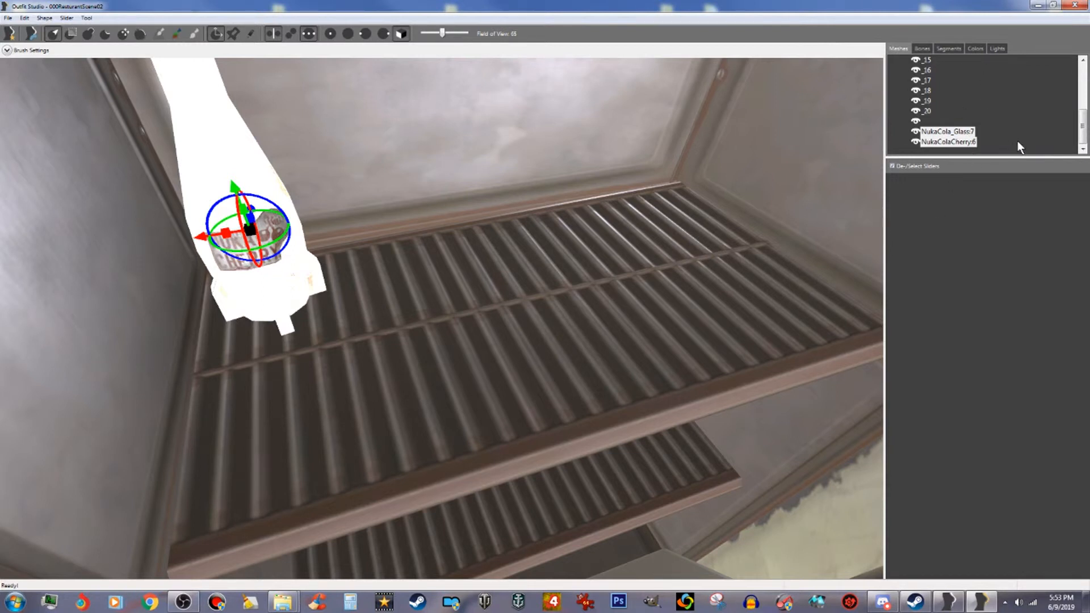
Step: Duplicate the bottle's glass shape NukaCola_Glass:7 under the name NukaColaGlass01
click(959, 141)
click(951, 133)
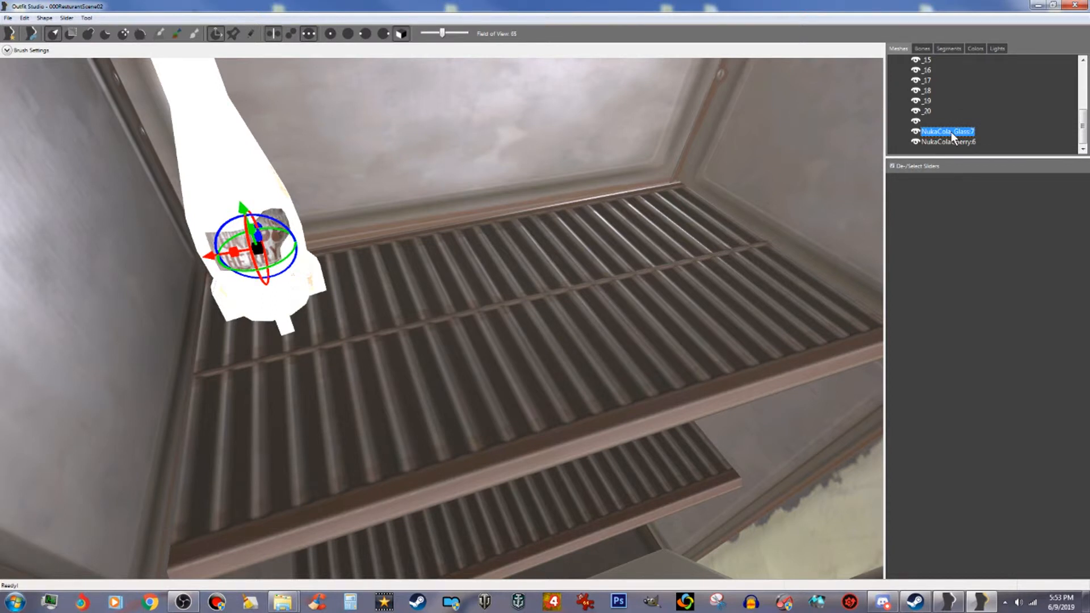
right_click(952, 131)
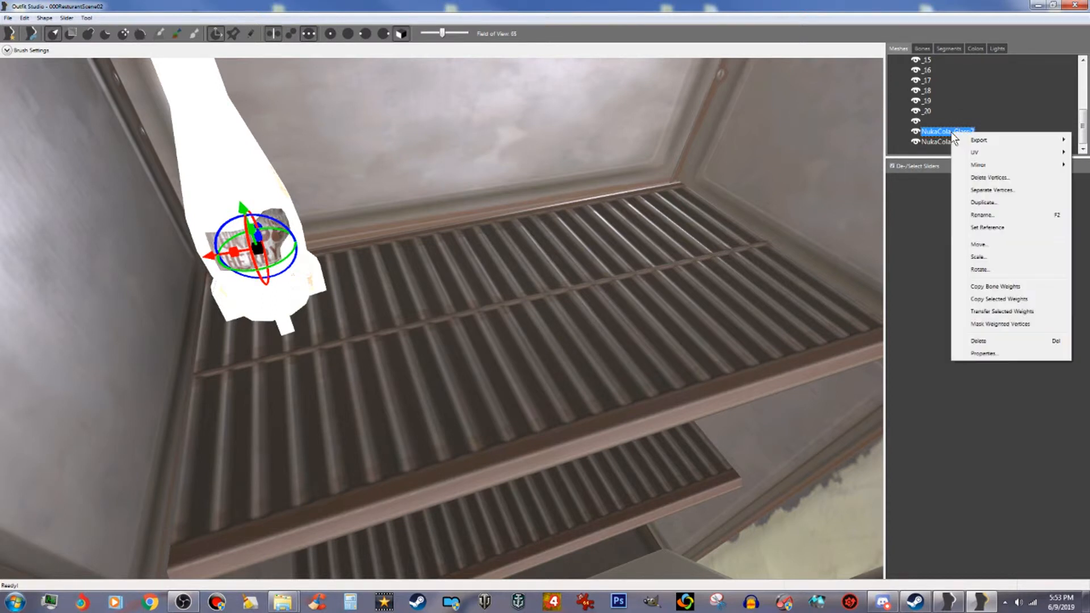
click(986, 206)
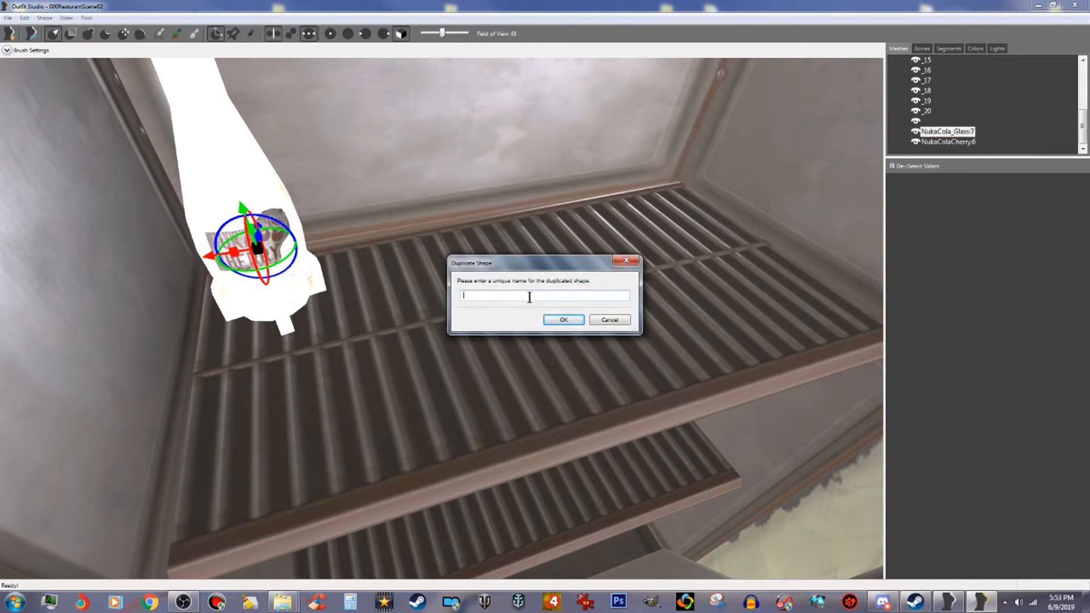
text(NukaColaGlass01)
click(564, 320)
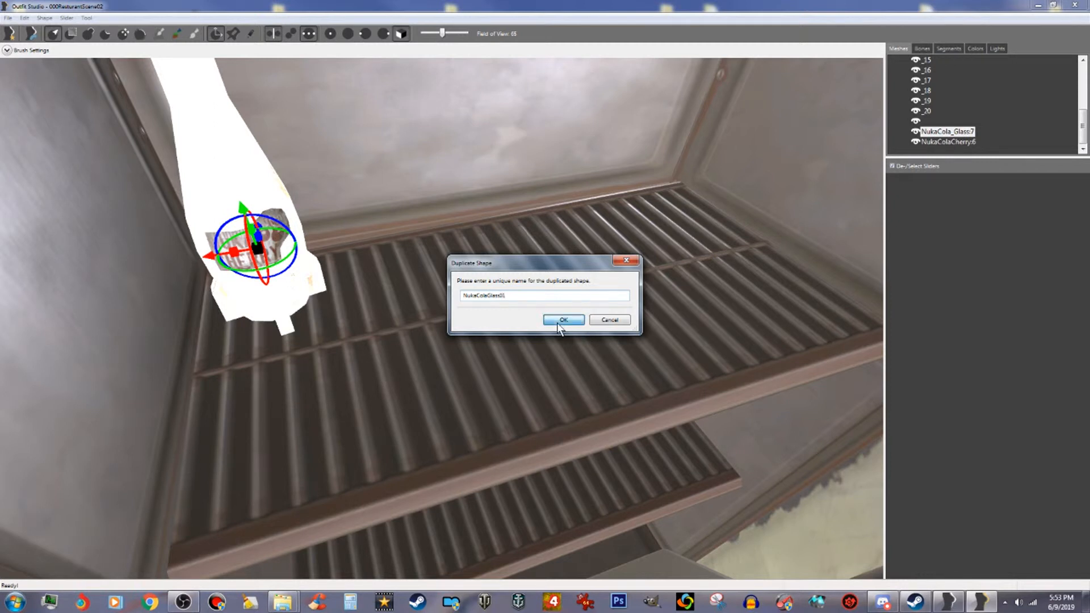
Step: Duplicate the bottle's label shape NukaColaCherry:6 under the name NukaColaCherry01
click(963, 142)
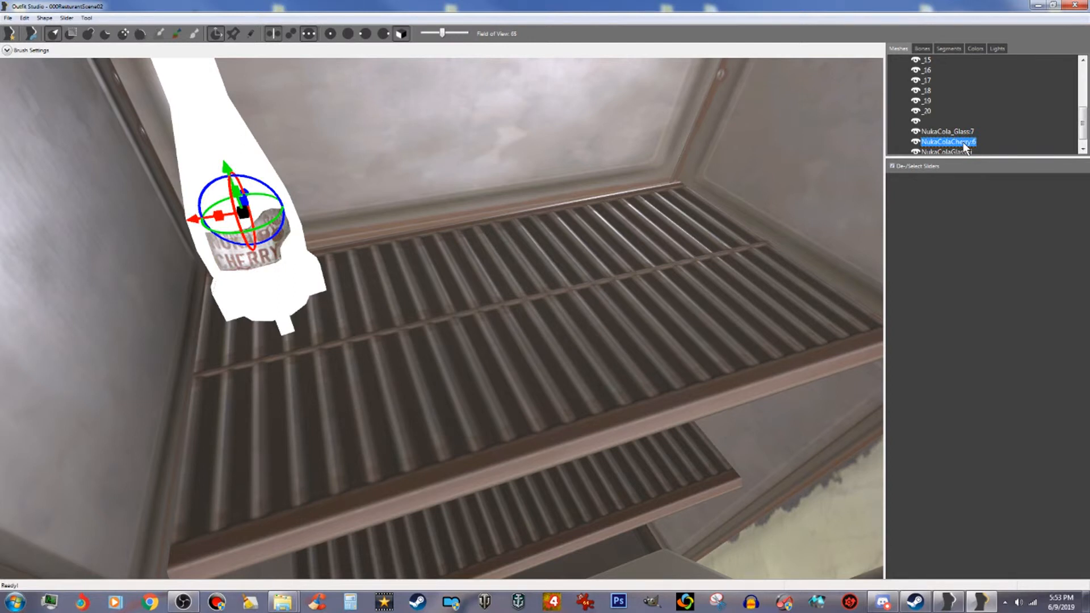
right_click(963, 142)
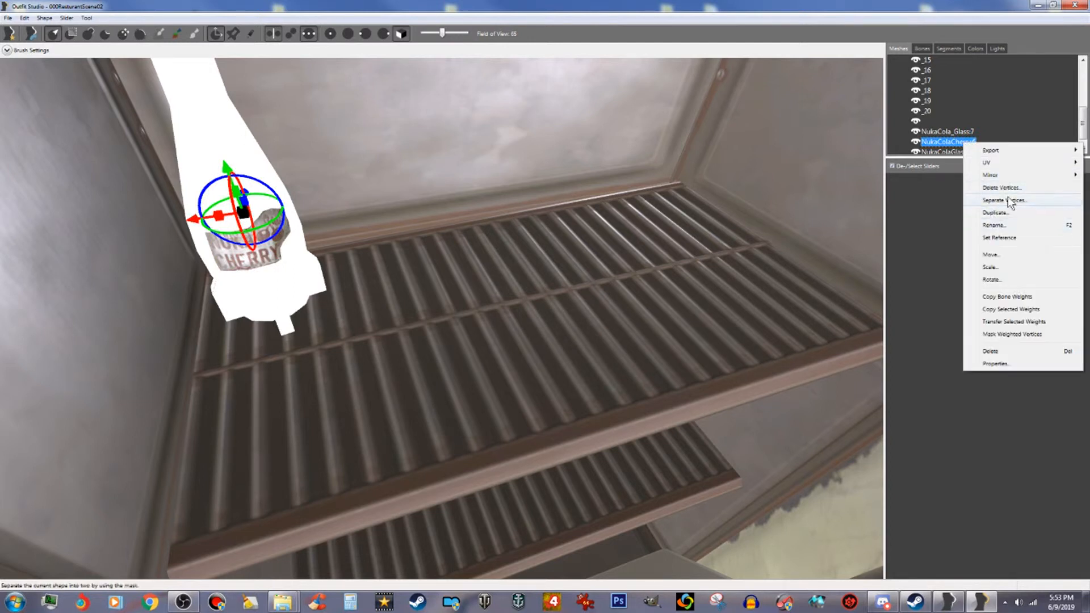
click(998, 213)
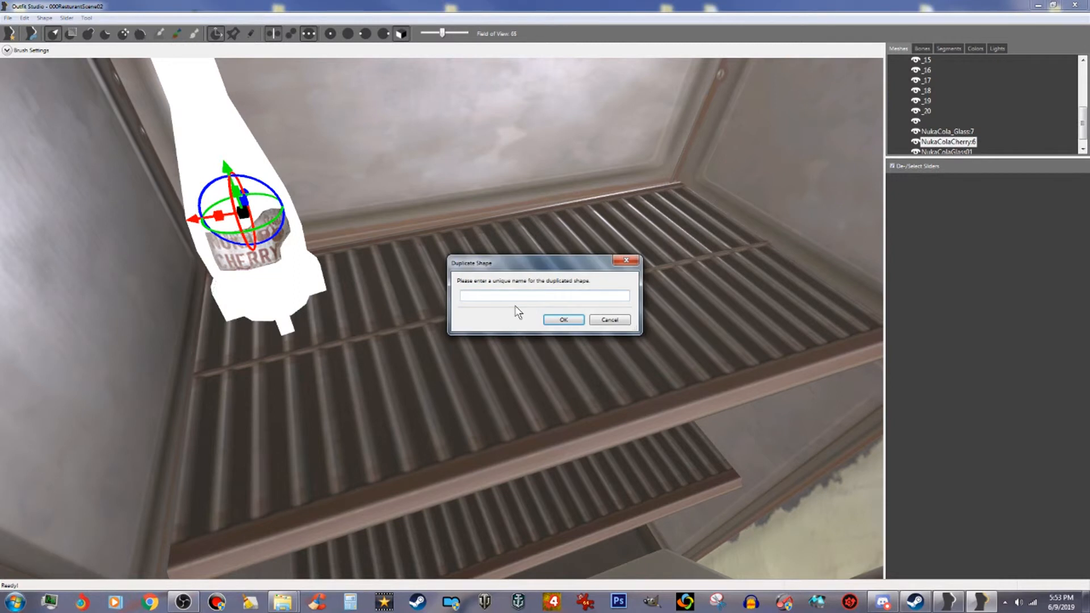
text(NukaColaCherry01)
click(565, 320)
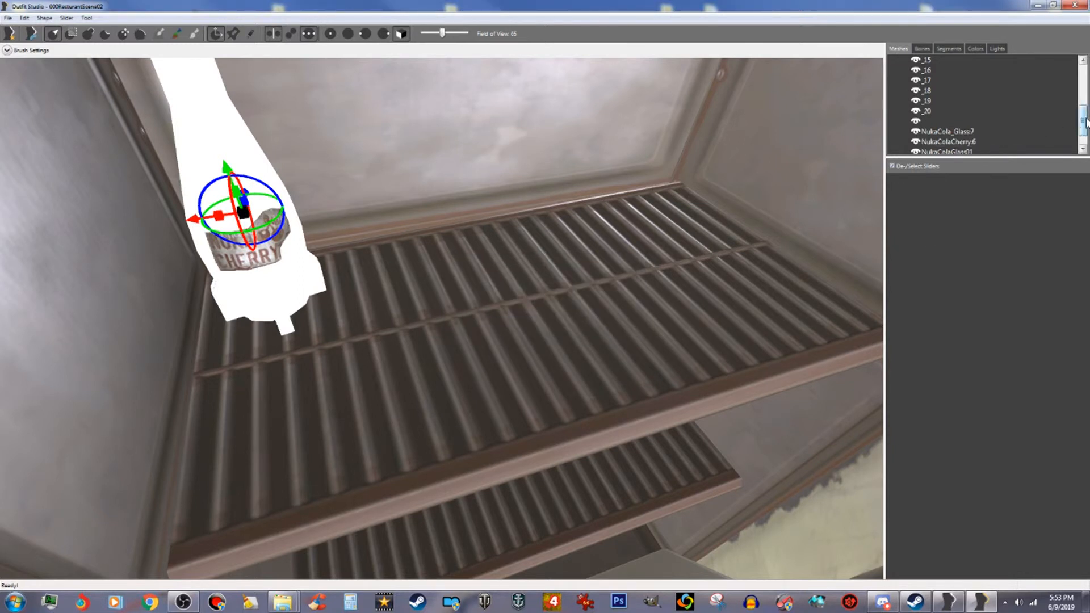
Step: Select NukaColaGlass01 and NukaColaCherry01 together and move them sideways along the shelf beside the first bottle
drag(1085, 123, 1086, 135)
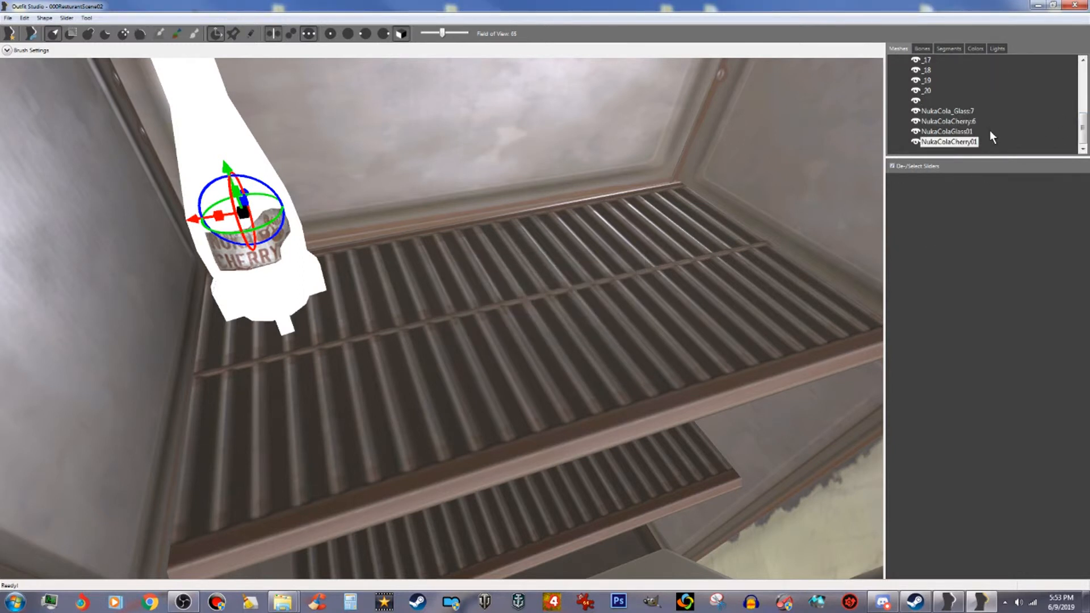
ctrl+click(961, 131)
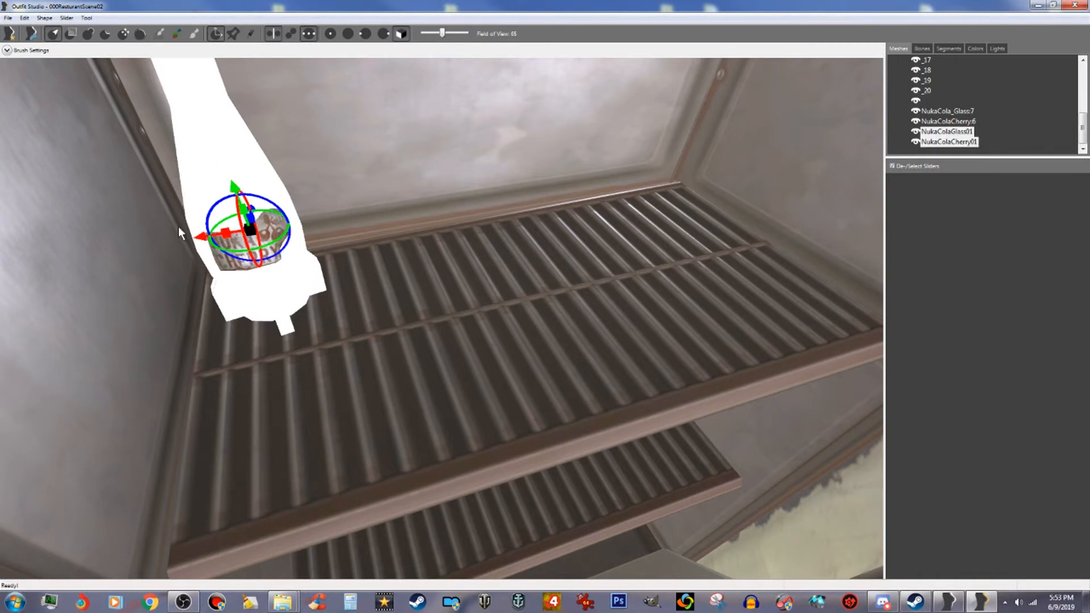
drag(203, 236, 331, 243)
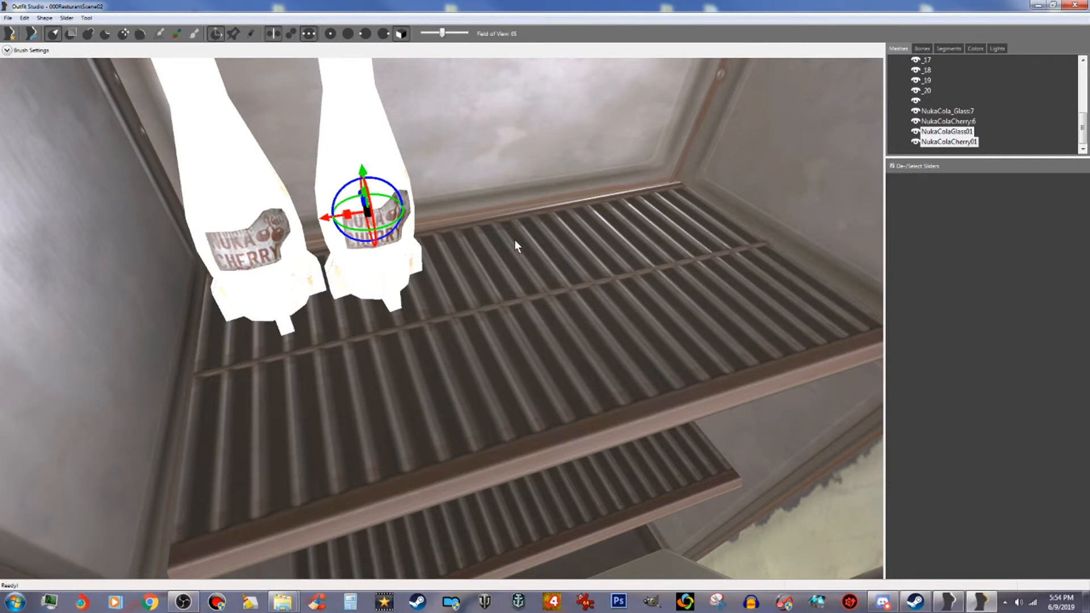
Step: Examine the kitchen layout from several angles, including the refrigerator, sink counter, stove, serving counter, cash register and plant
scroll(515, 240, down, 4)
scroll(578, 390, down, 4)
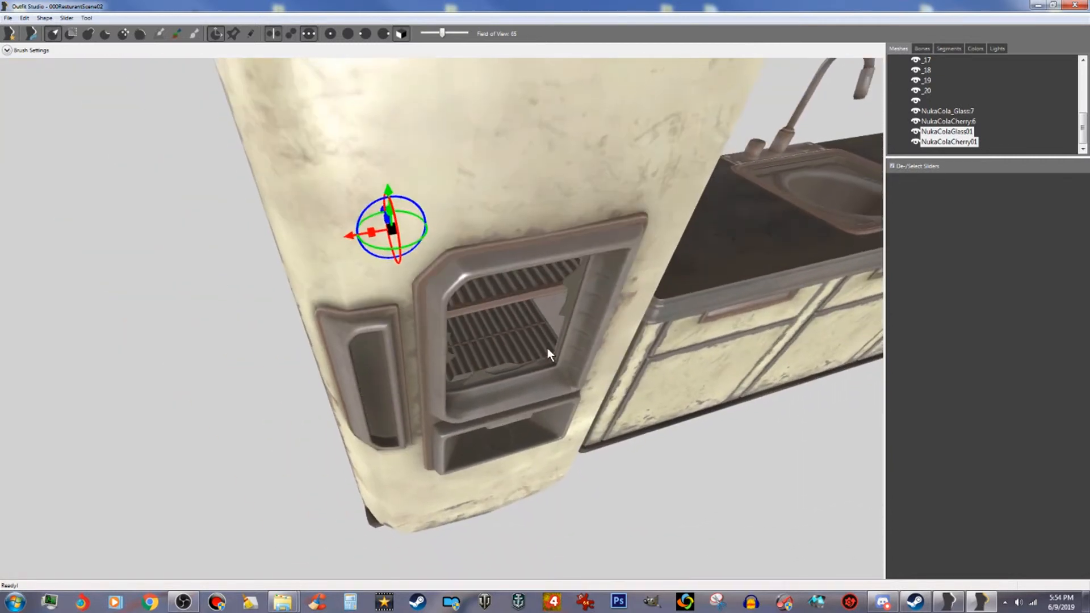
scroll(614, 373, down, 1)
middle_drag(614, 373, 499, 346)
scroll(489, 345, down, 2)
scroll(489, 346, down, 5)
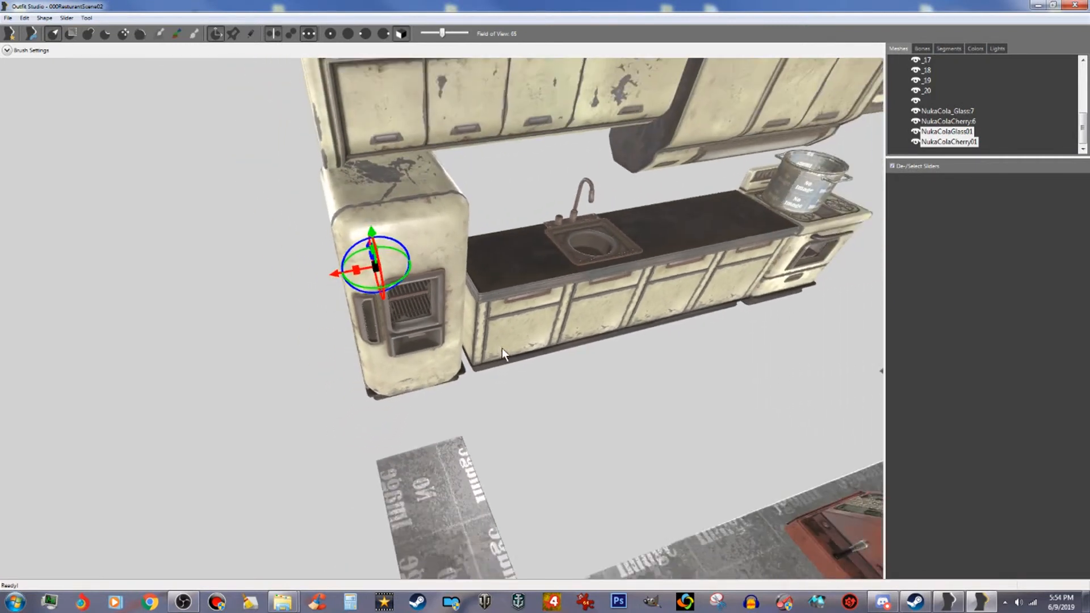
right_drag(524, 387, 525, 192)
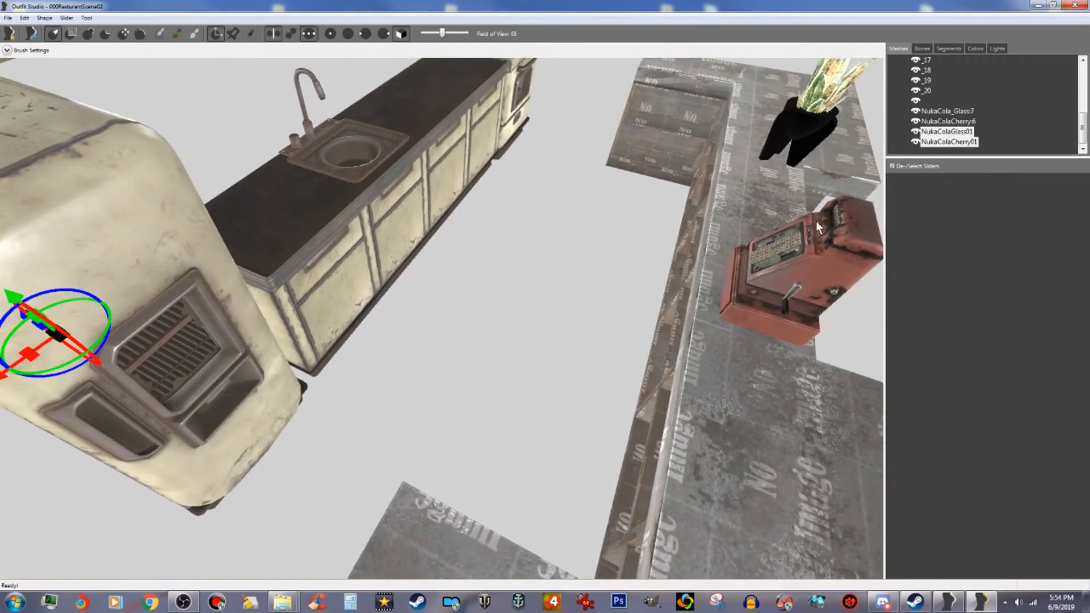
scroll(816, 236, down, 4)
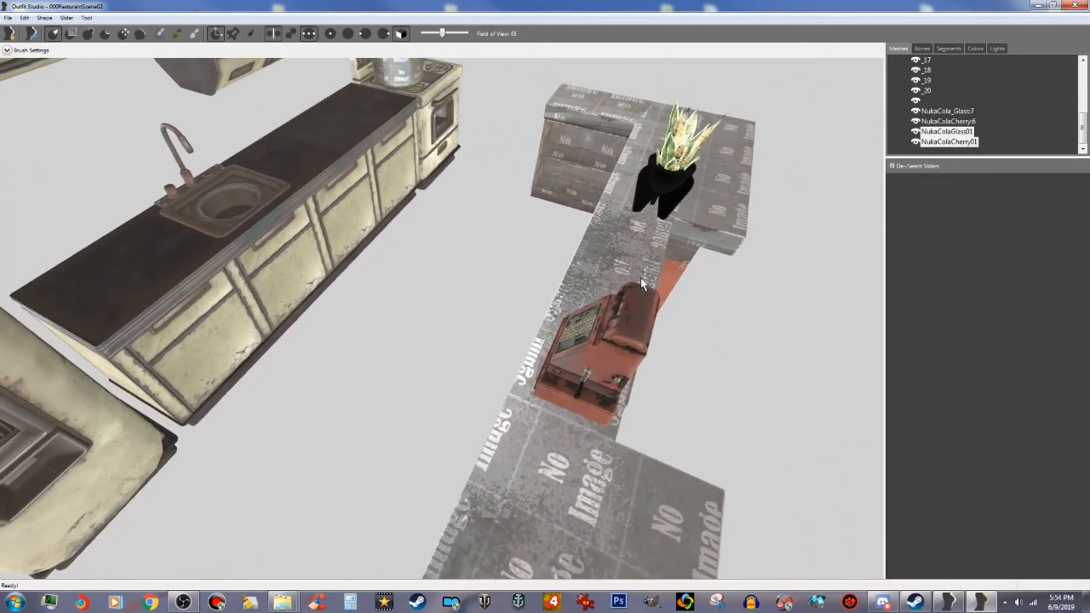
scroll(641, 277, up, 3)
middle_drag(772, 216, 825, 190)
scroll(764, 237, down, 2)
right_drag(778, 251, 813, 249)
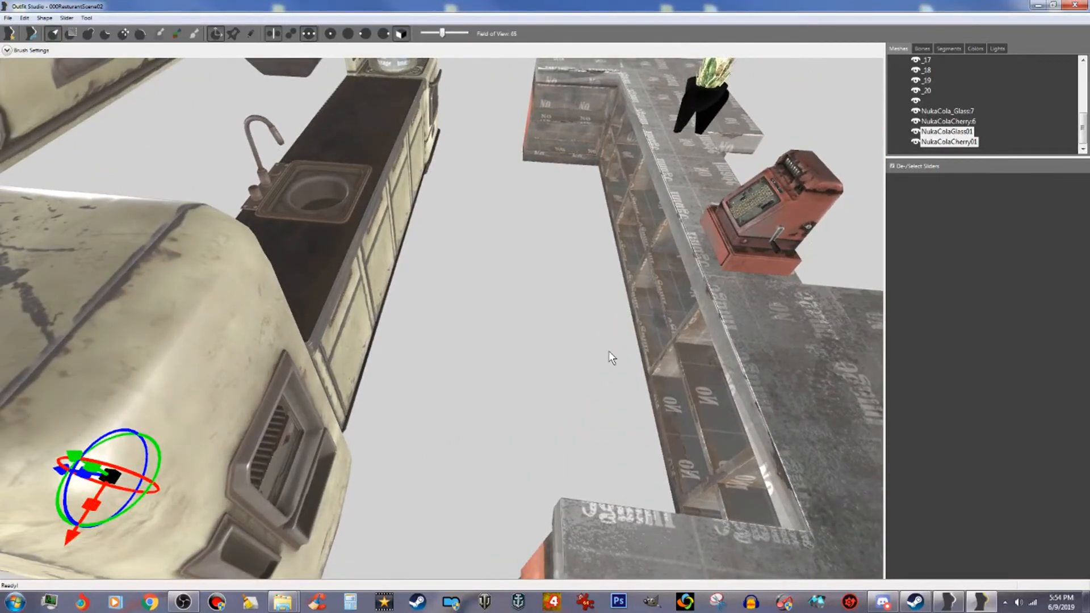
right_drag(581, 213, 511, 227)
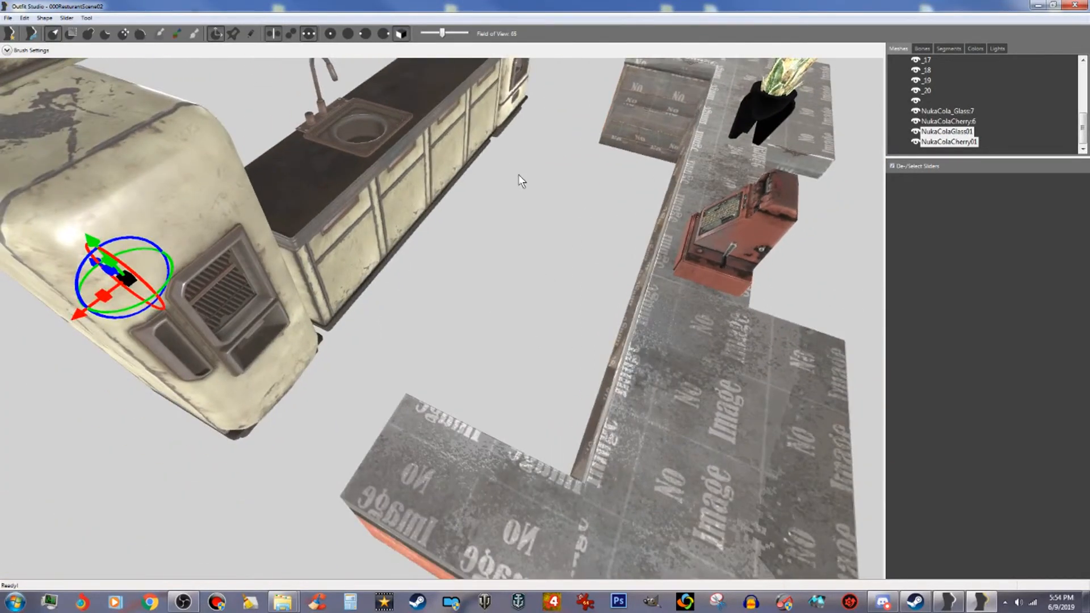
middle_drag(519, 174, 523, 224)
right_drag(659, 65, 432, 163)
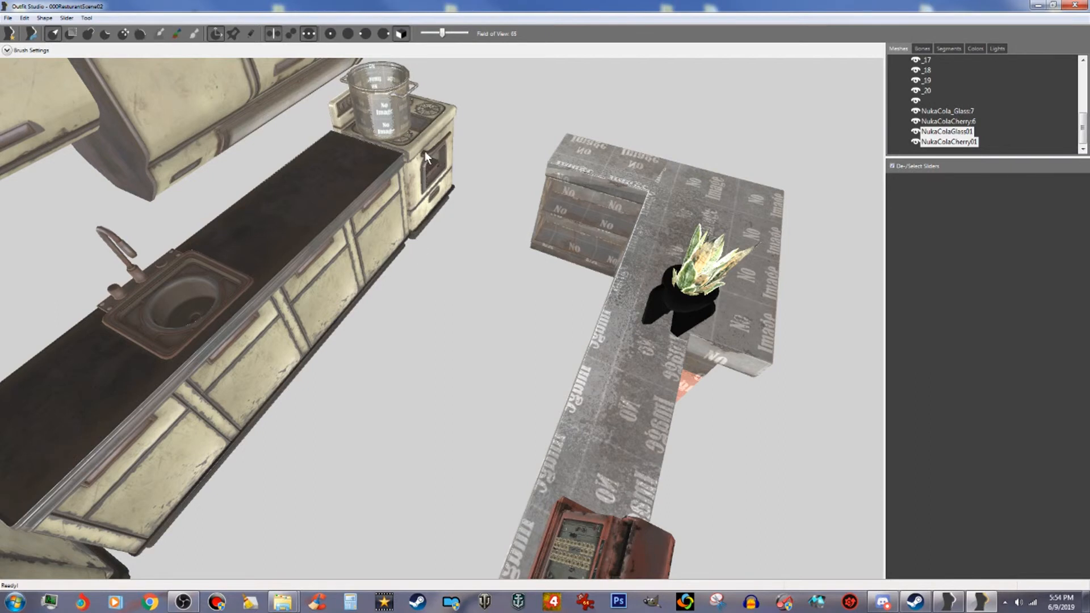
middle_drag(357, 355, 567, 137)
middle_drag(446, 180, 534, 209)
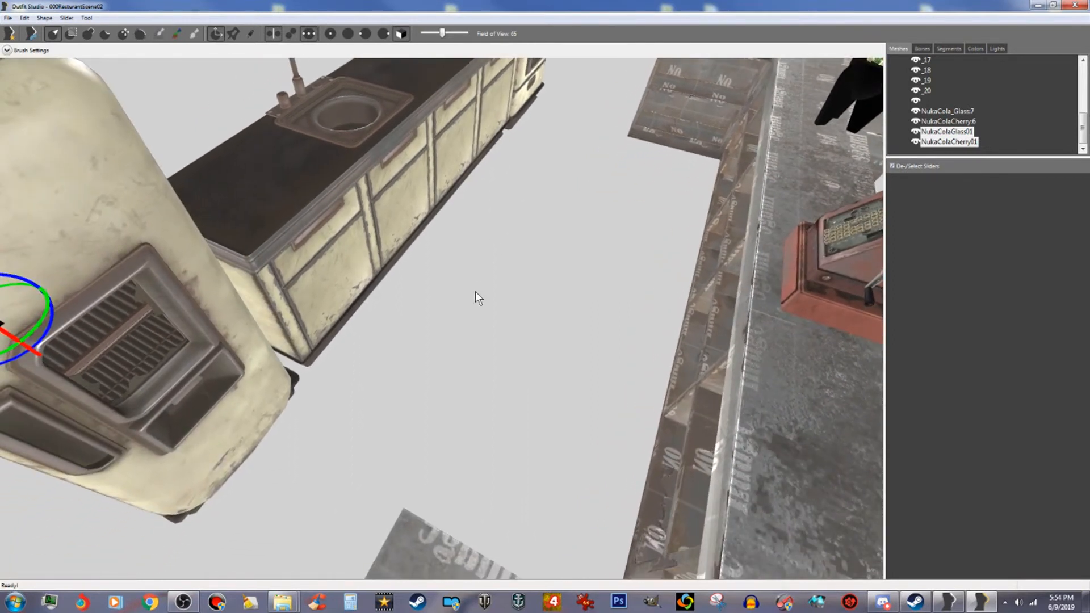
scroll(546, 292, down, 2)
right_drag(521, 307, 555, 296)
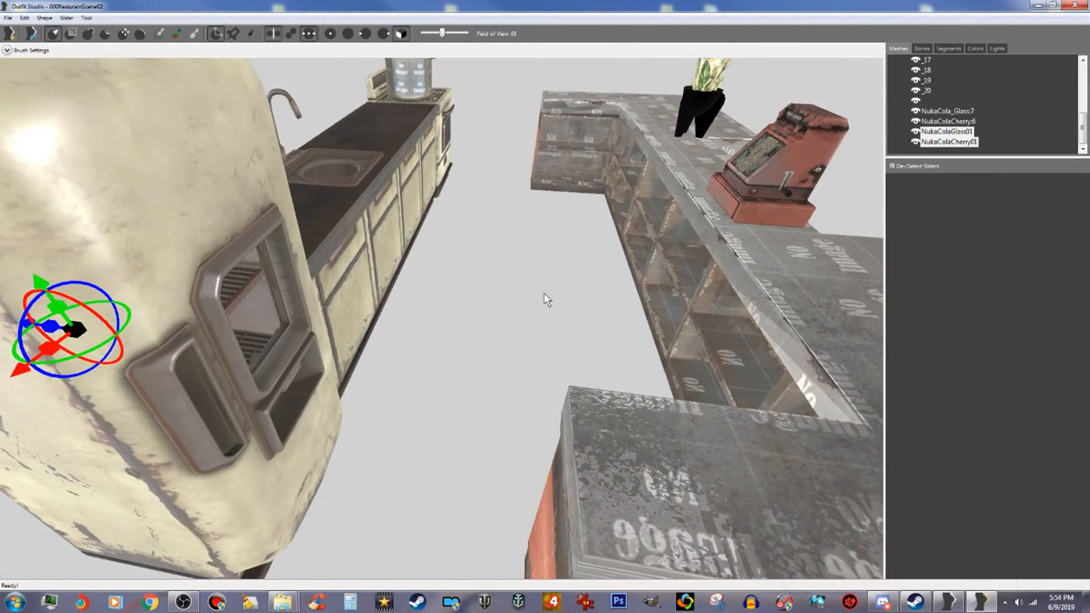